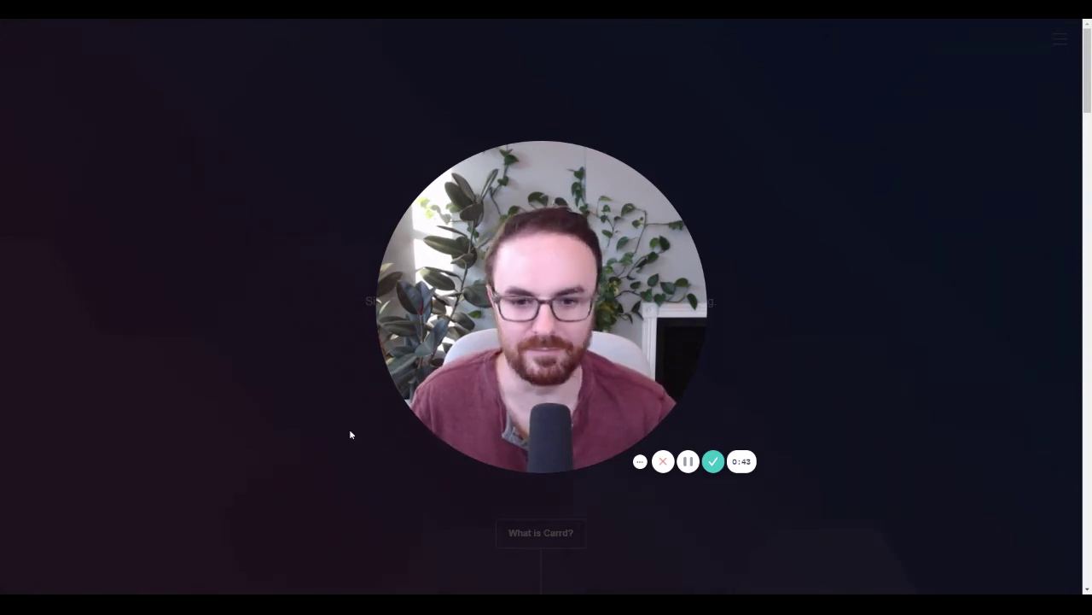
pyautogui.click(536, 459)
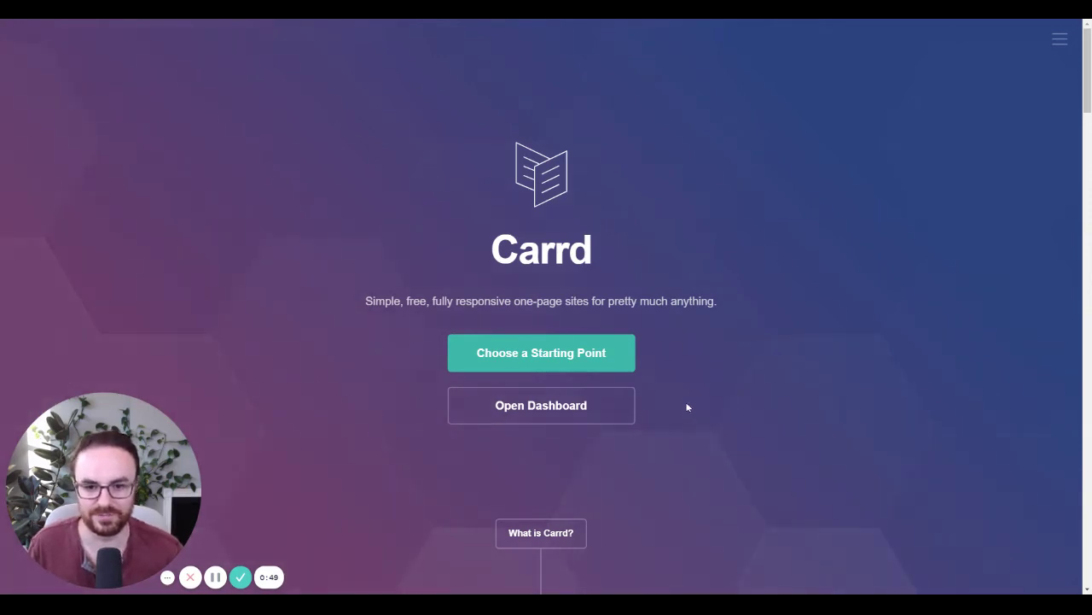
# - Start a new site from the blue Pro "Untitled Project" template with the green book image and email form
pyautogui.click(547, 359)
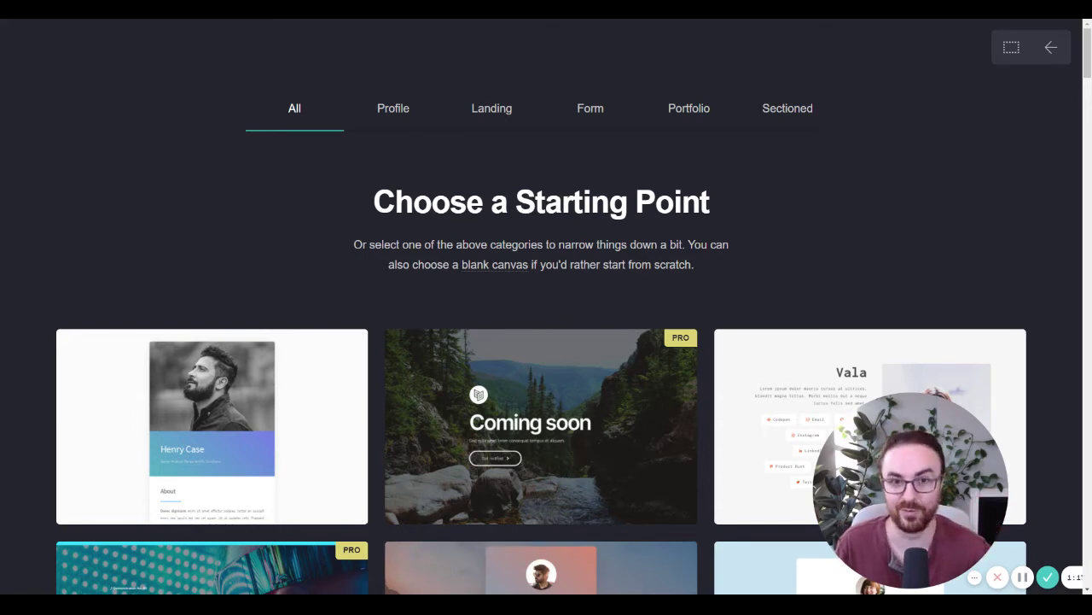
pyautogui.scroll(-2, 25, 299)
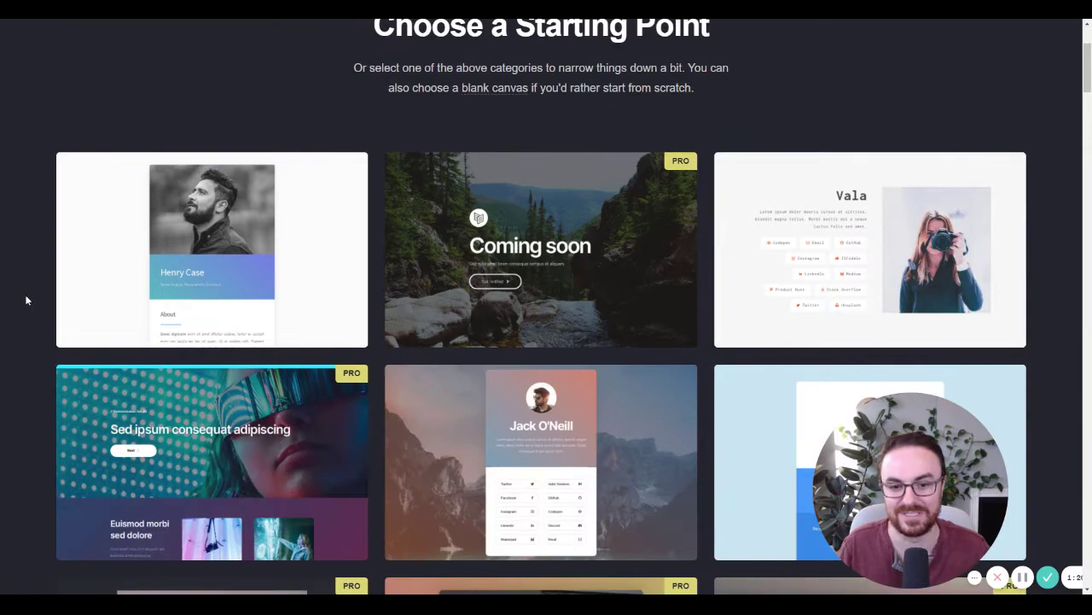
pyautogui.scroll(-2, 25, 299)
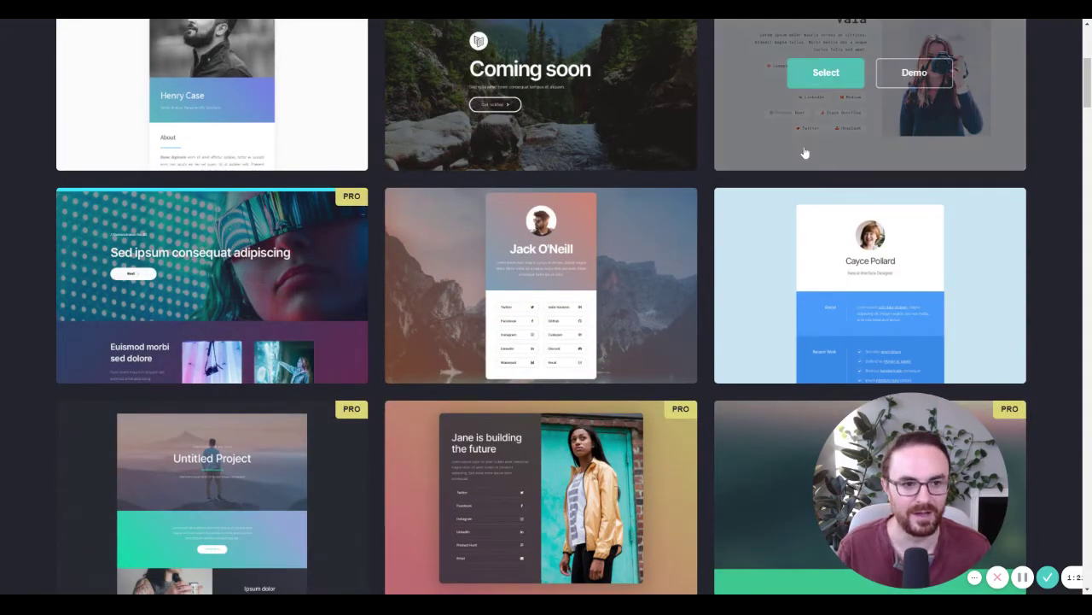
pyautogui.scroll(-1, 203, 373)
pyautogui.scroll(-5, 204, 373)
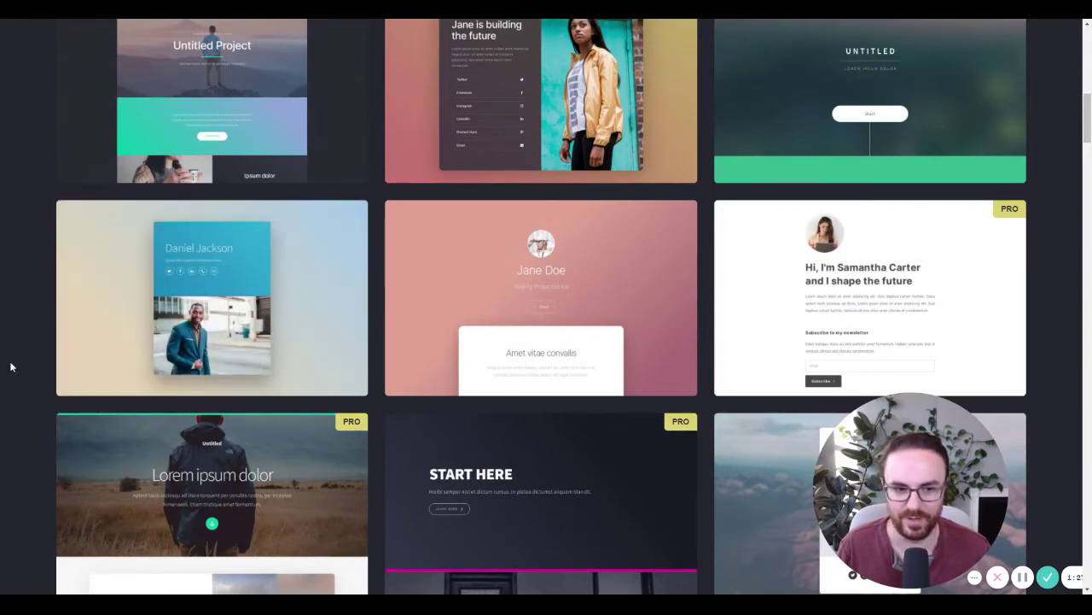
pyautogui.moveTo(868, 286)
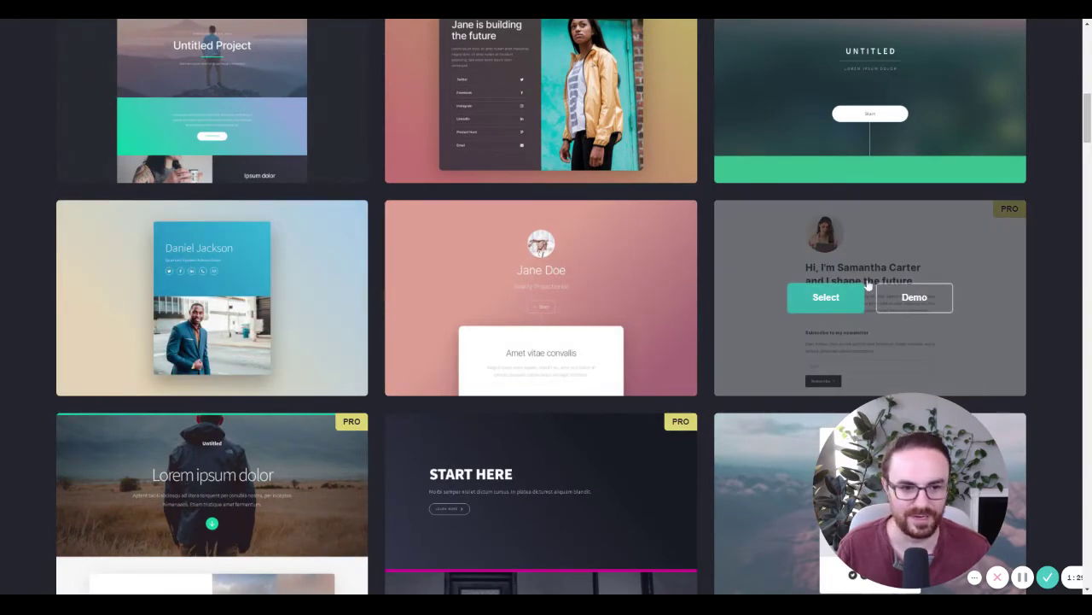
pyautogui.scroll(-1, 25, 340)
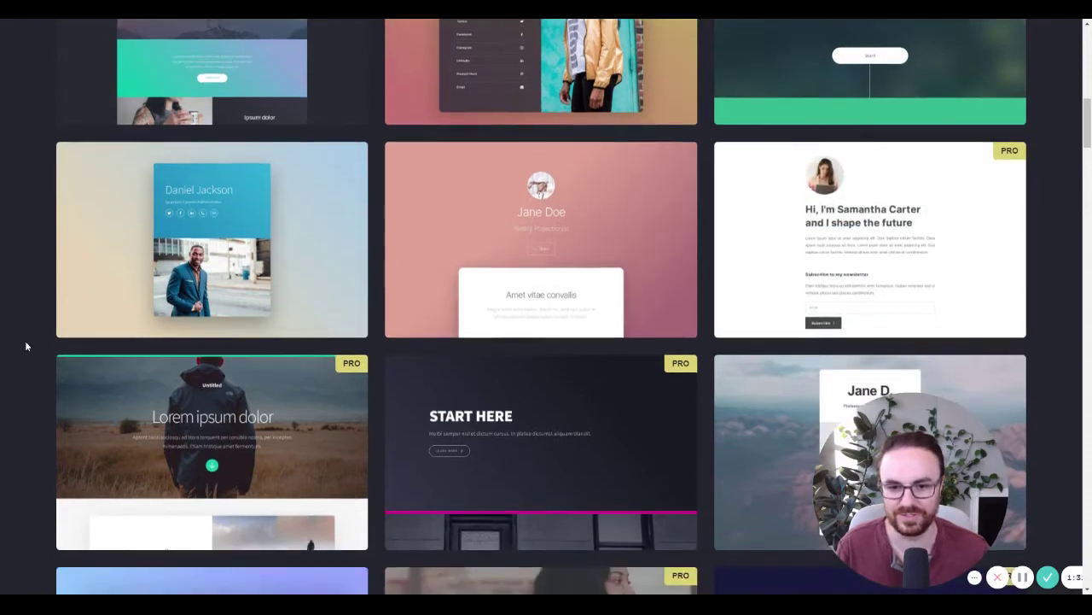
pyautogui.scroll(-10, 24, 341)
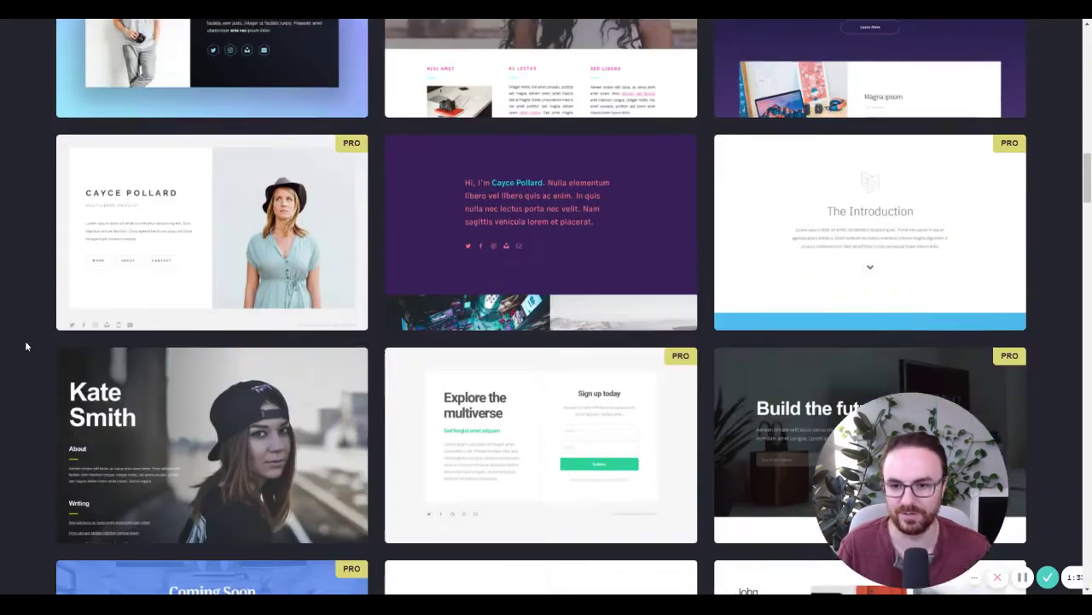
pyautogui.scroll(-7, 26, 346)
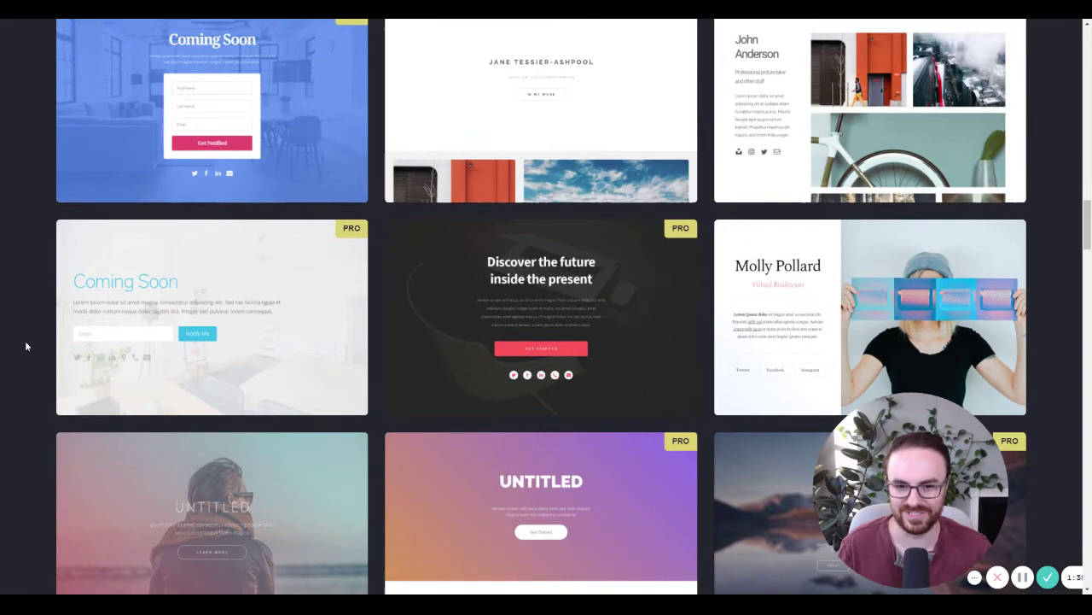
pyautogui.scroll(-10, 26, 345)
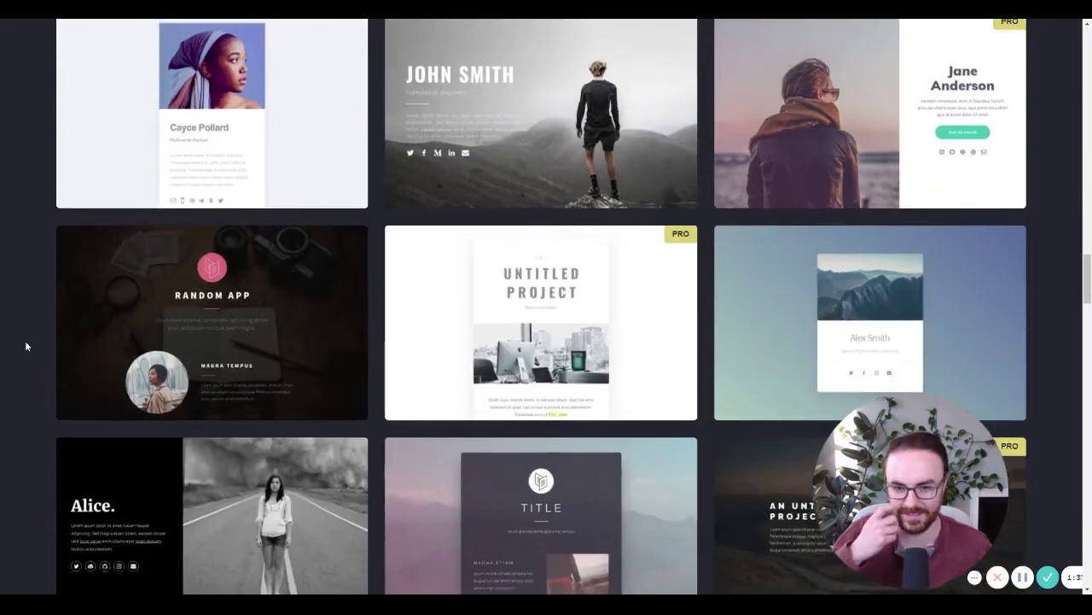
pyautogui.scroll(-10, 26, 346)
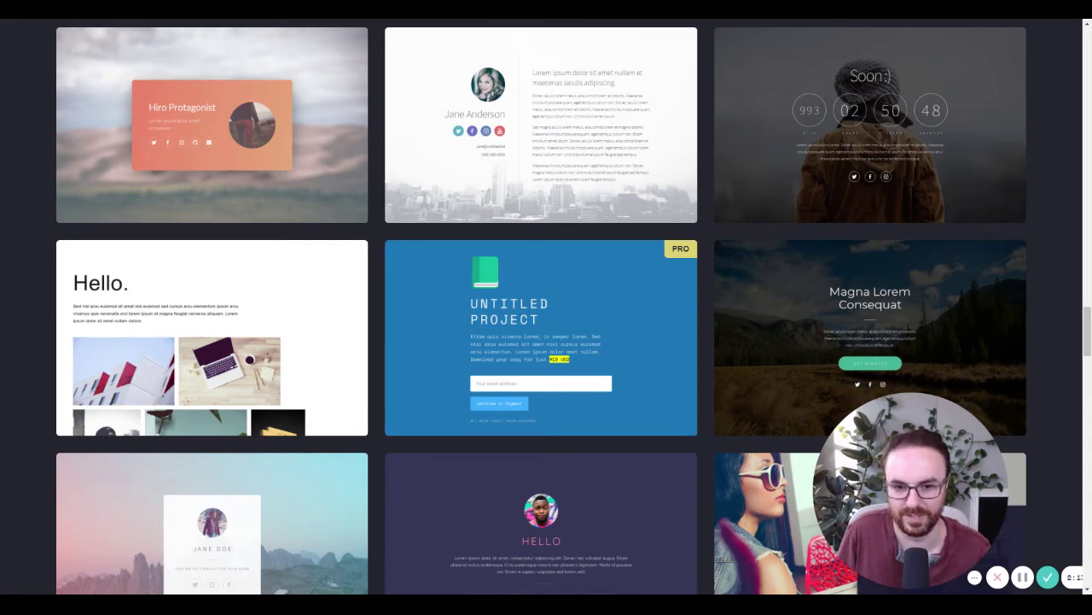
pyautogui.moveTo(624, 278)
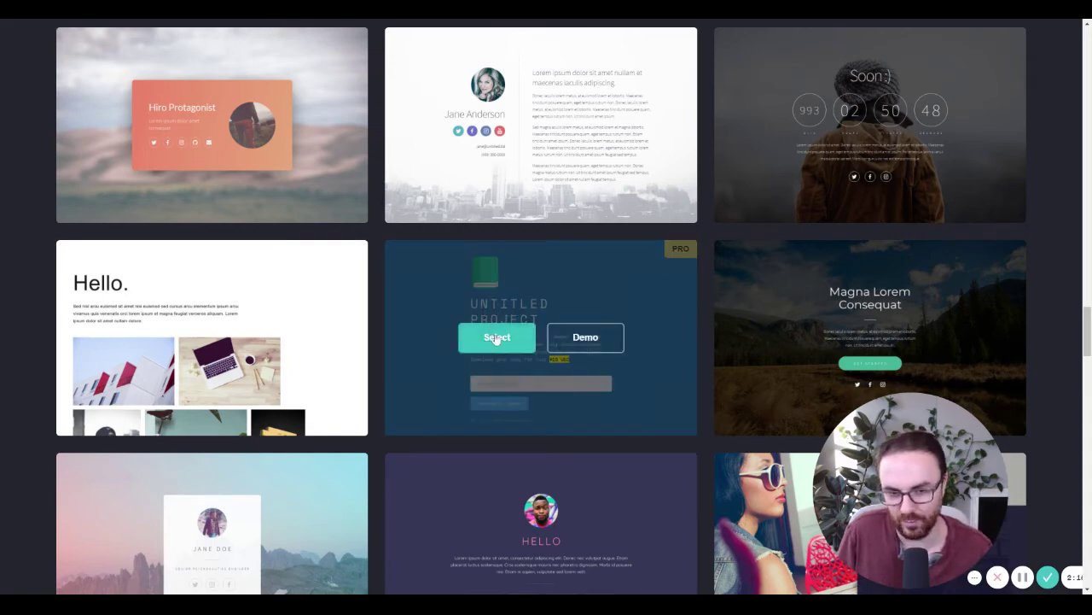
pyautogui.click(488, 342)
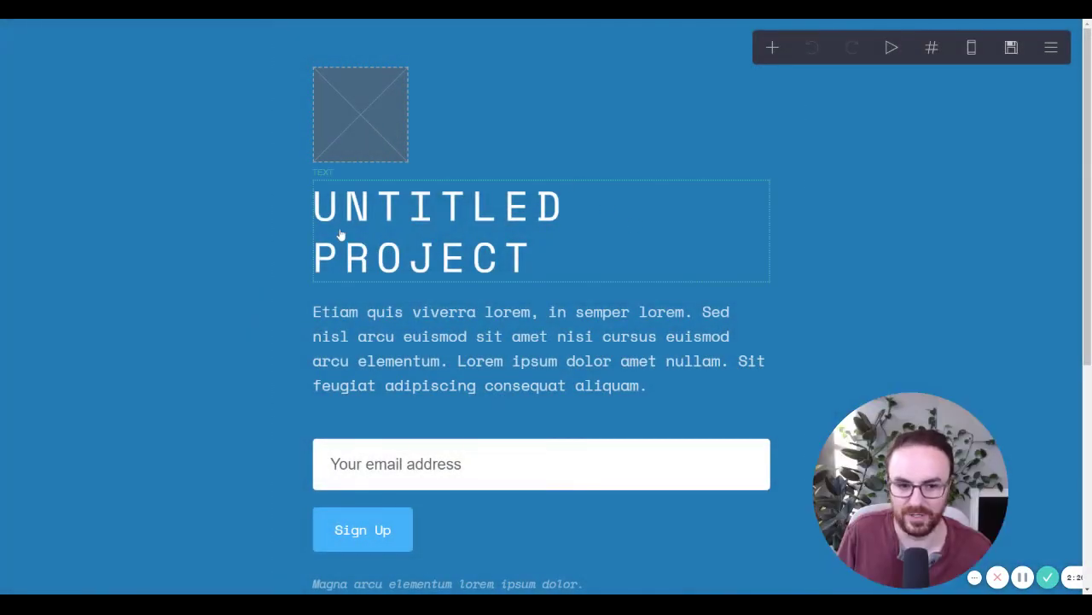
pyautogui.moveTo(898, 477); pyautogui.dragTo(915, 466)
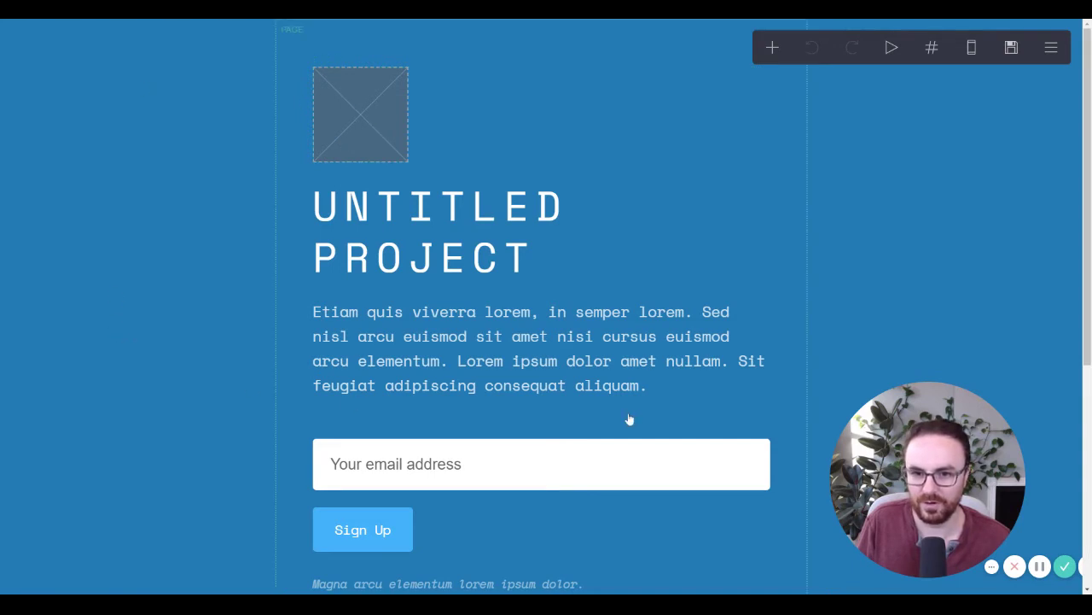
# - Upload the Less Annoying Business logo into the image placeholder above the heading and crop it to a wide strip around the logo
pyautogui.click(361, 134)
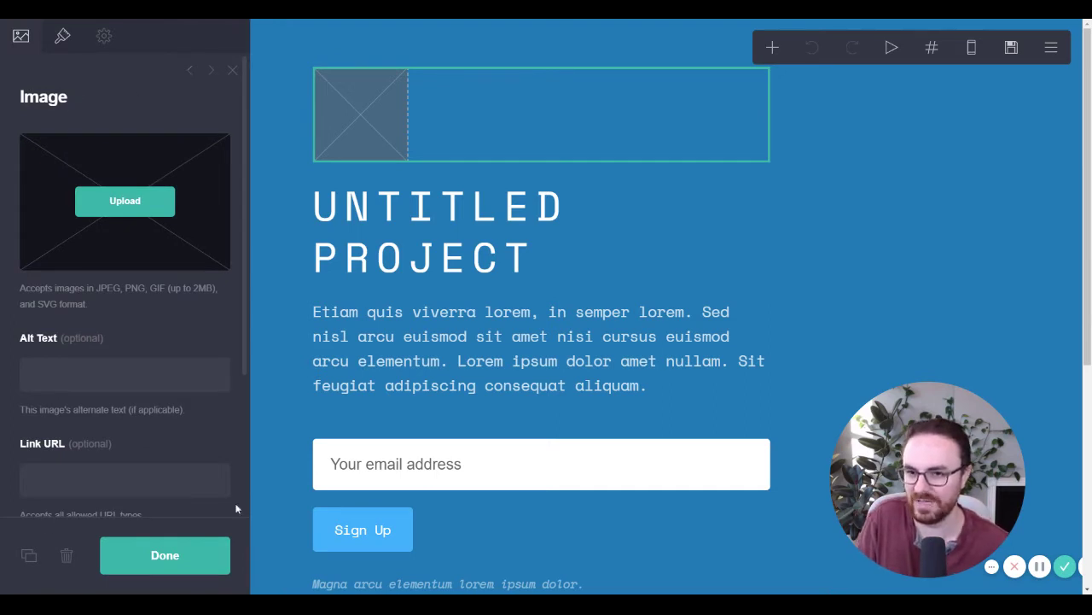
pyautogui.click(116, 213)
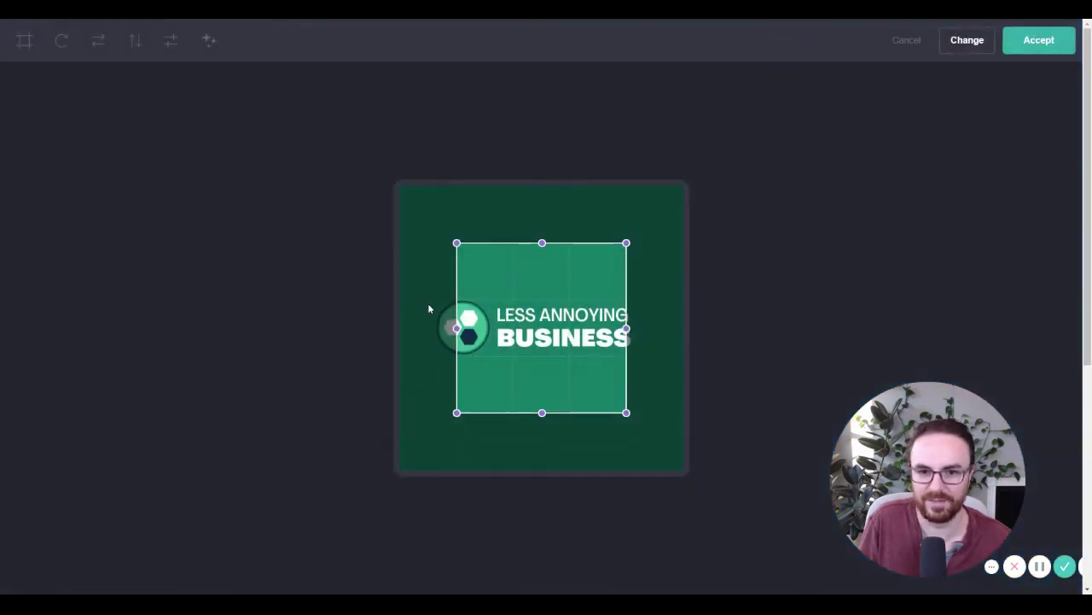
pyautogui.moveTo(457, 327); pyautogui.dragTo(419, 328)
pyautogui.moveTo(626, 329); pyautogui.dragTo(659, 331)
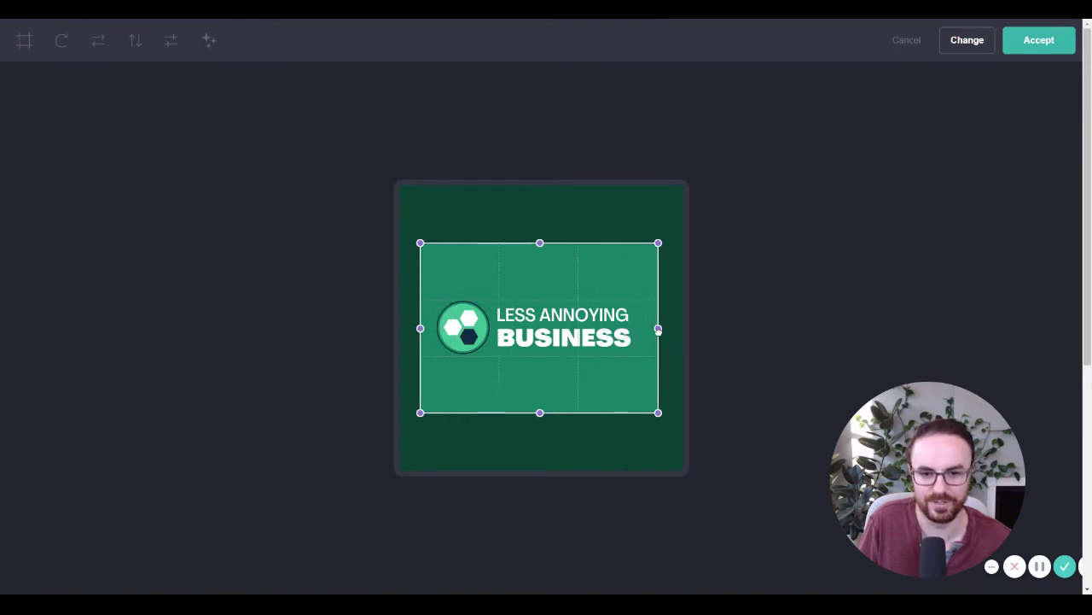
pyautogui.moveTo(541, 243); pyautogui.dragTo(541, 286)
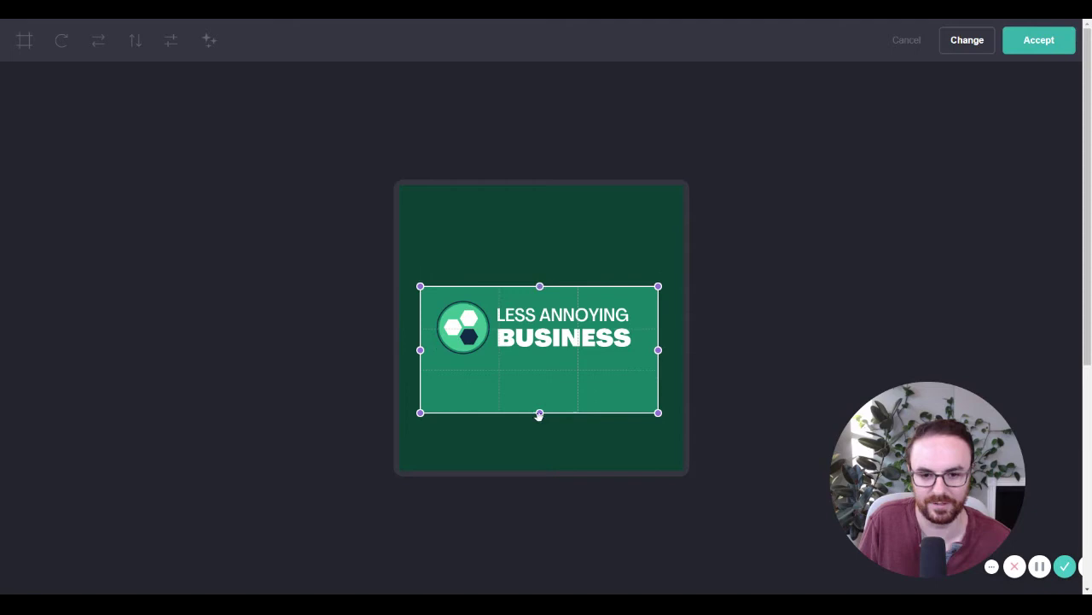
pyautogui.moveTo(540, 413); pyautogui.dragTo(548, 368)
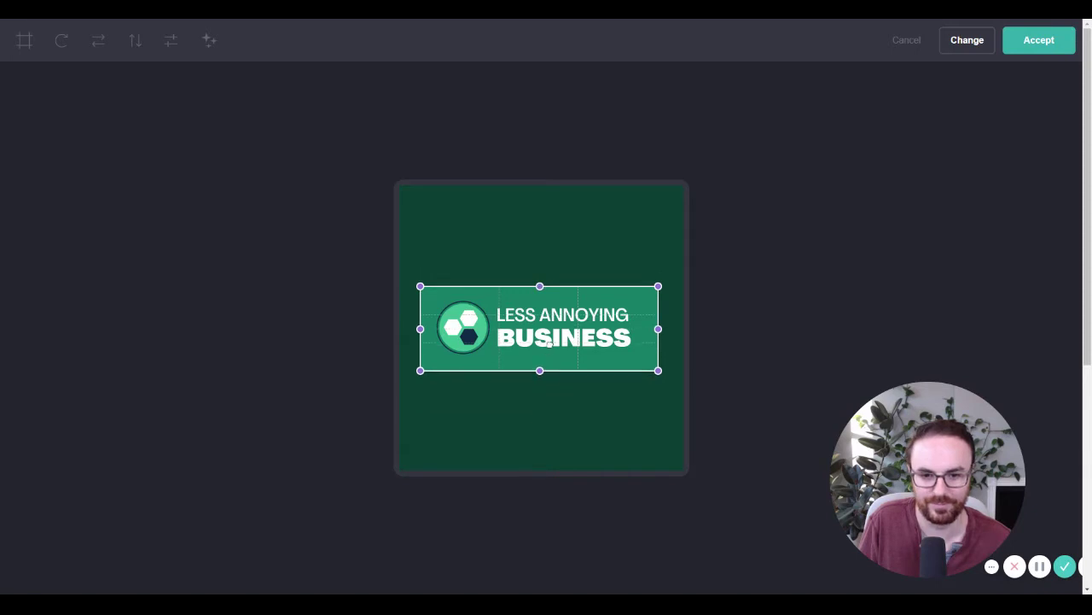
pyautogui.click(1039, 40)
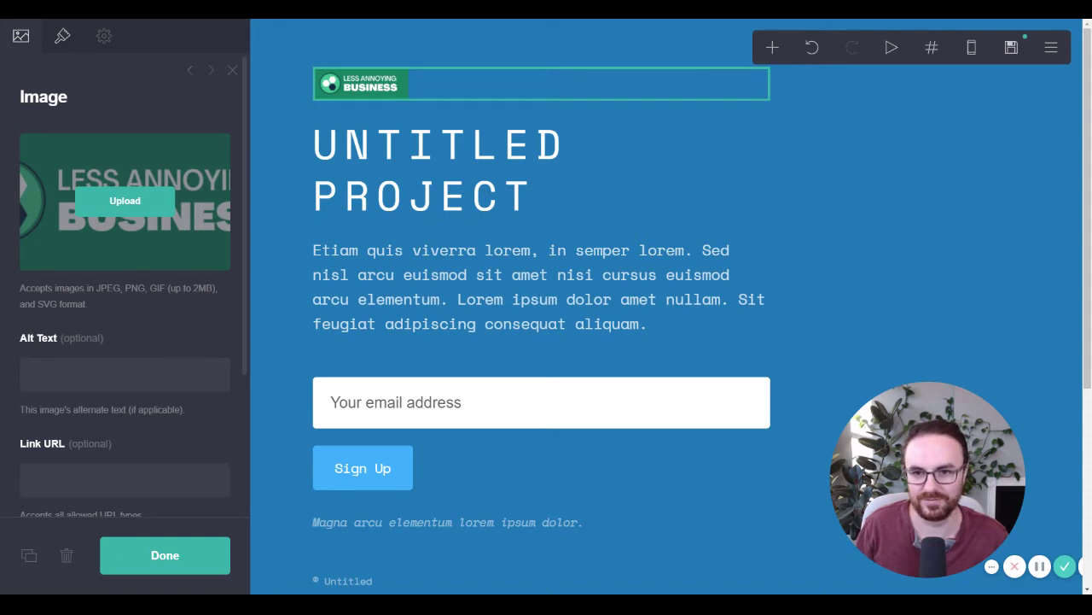
# - Replace the "Untitled Project" heading text with "The low-tech guide to setting up a website"
pyautogui.click(397, 198)
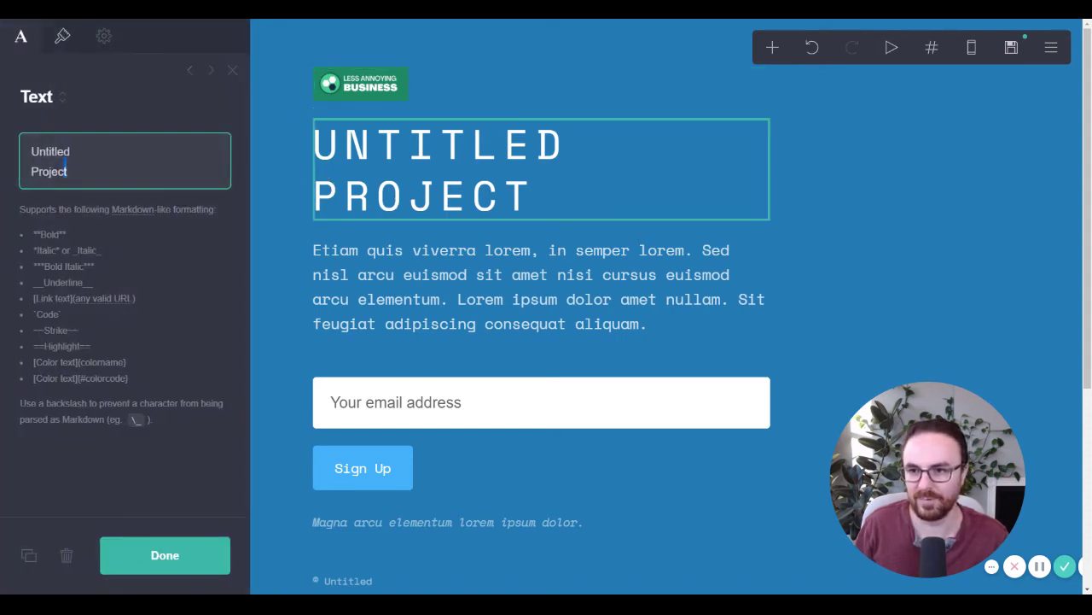
pyautogui.hotkey('ctrl', 'a')
pyautogui.write('The low-tech guide to setting up a website')
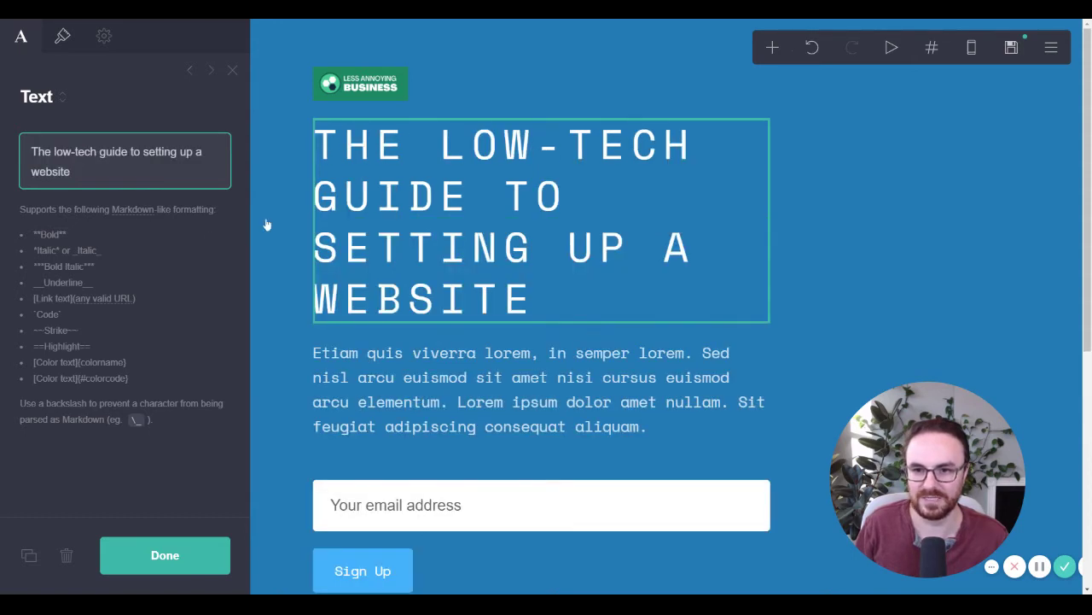
pyautogui.click(267, 224)
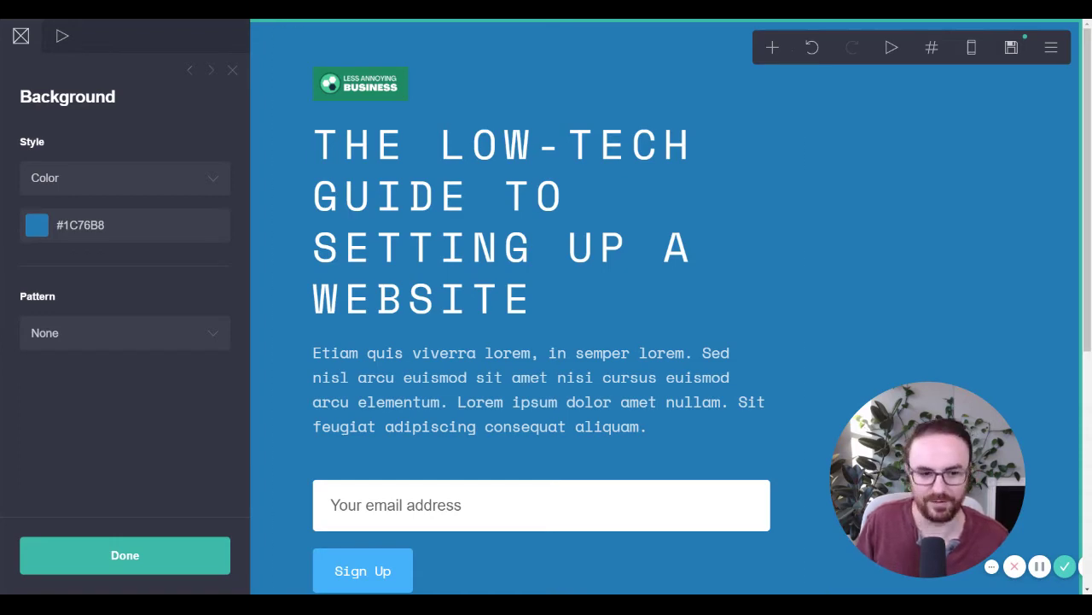
# - Replace the paragraph below the heading with "This 20-day course will tell you everything you need to know to get your website set up."
pyautogui.scroll(-3, 342, 370)
pyautogui.scroll(2, 381, 333)
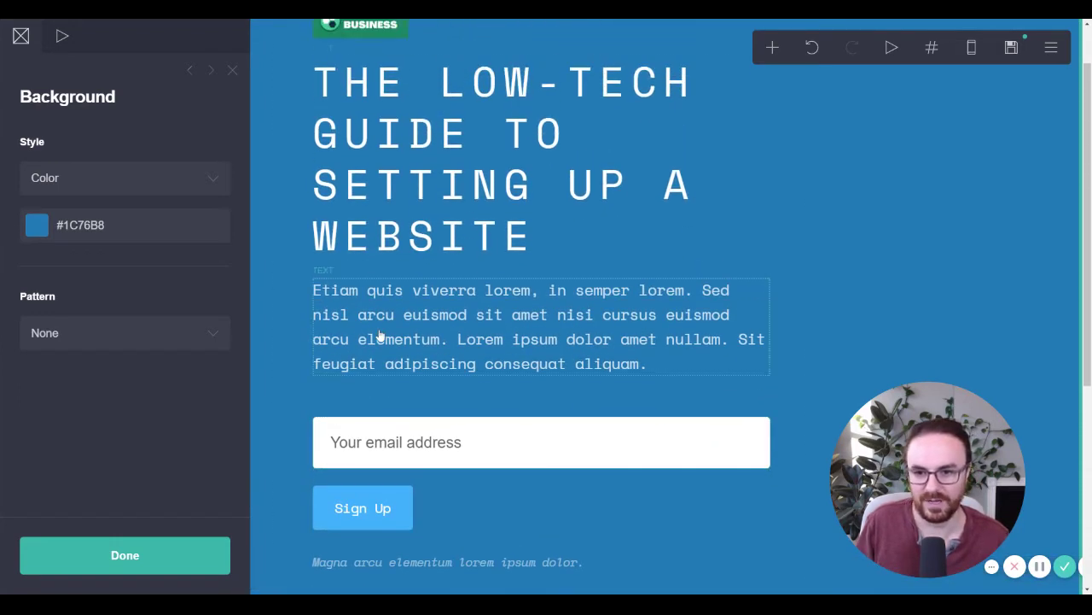
pyautogui.click(381, 335)
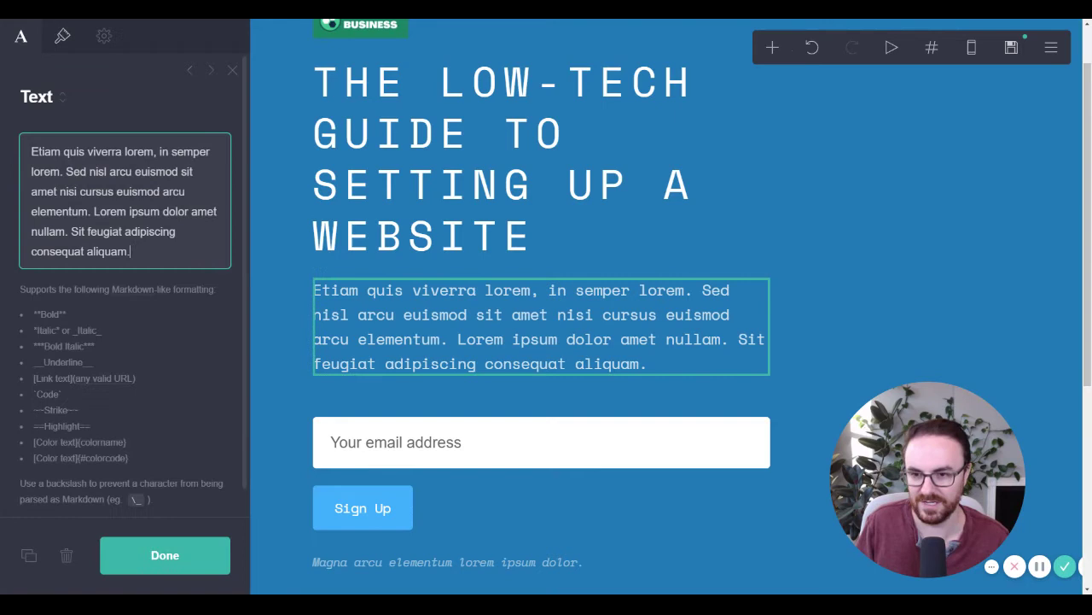
pyautogui.moveTo(132, 251); pyautogui.dragTo(30, 151)
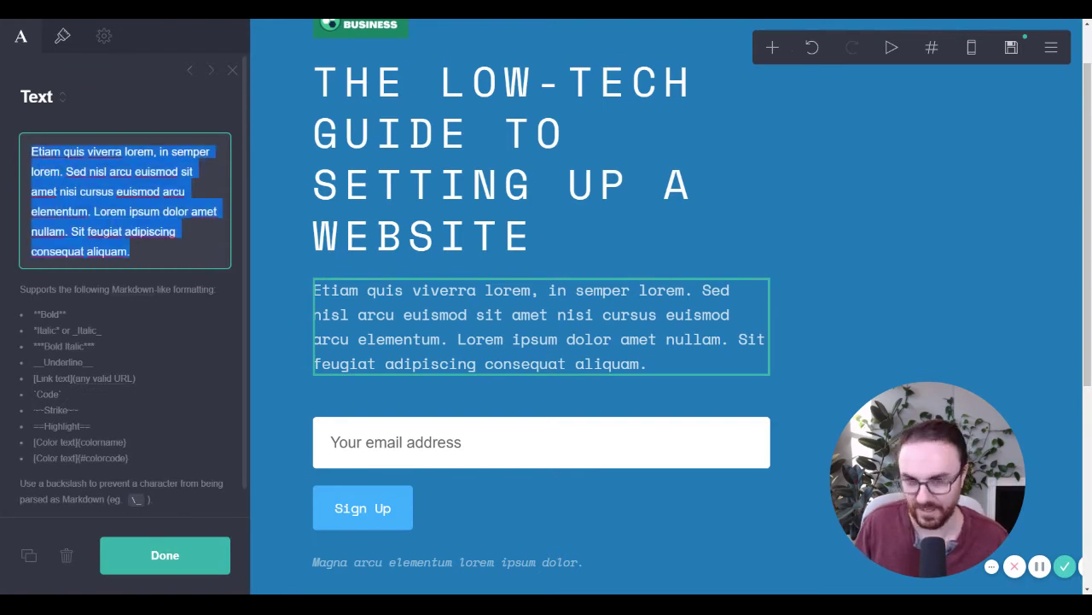
pyautogui.write('This 20-day course will tell you everything you need to know to get your website set up.')
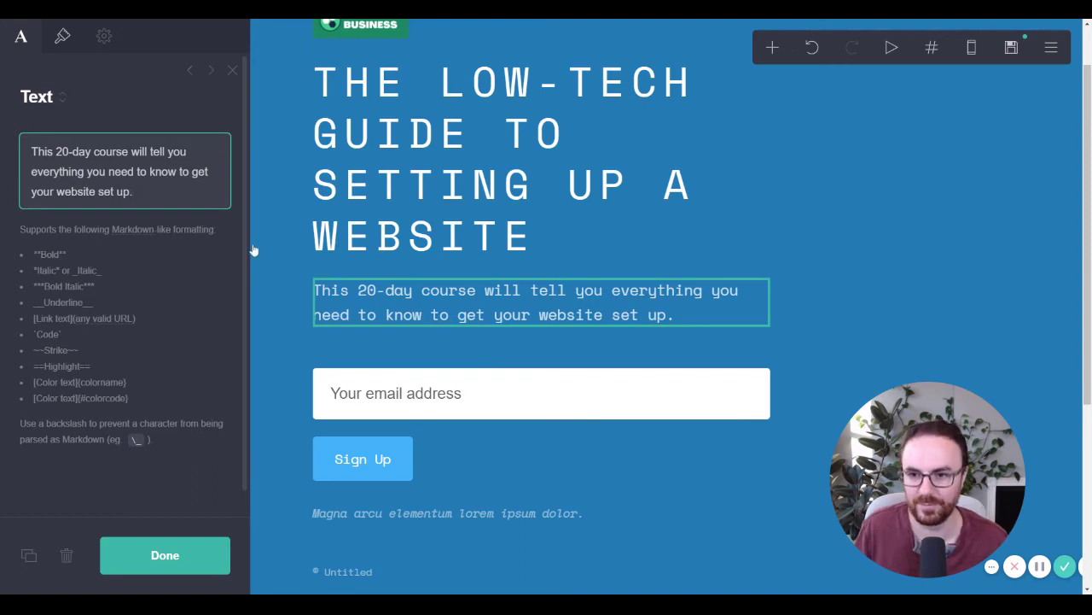
pyautogui.click(170, 556)
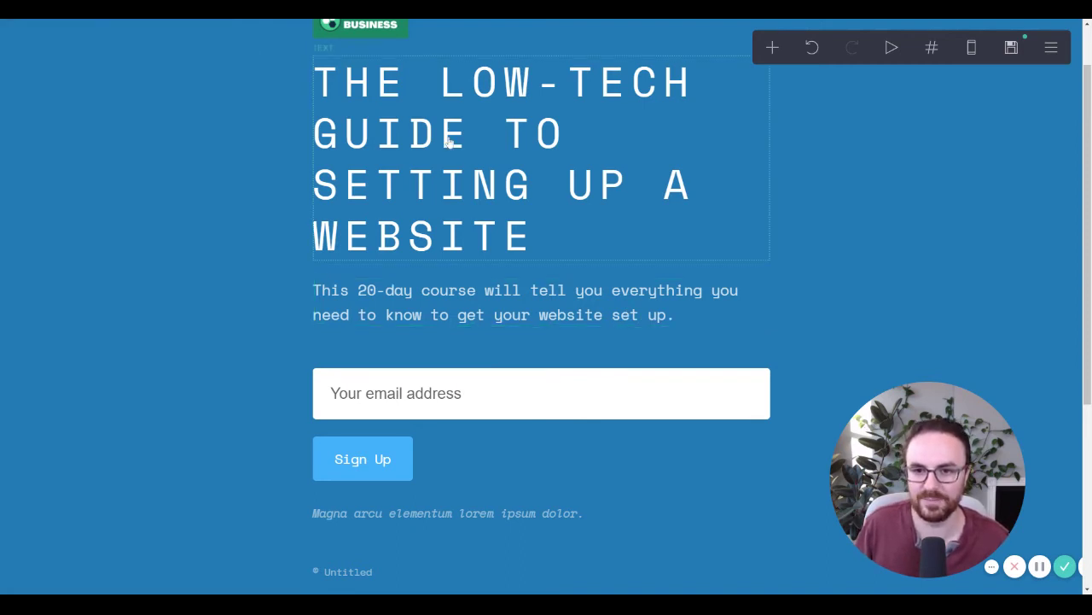
pyautogui.click(381, 122)
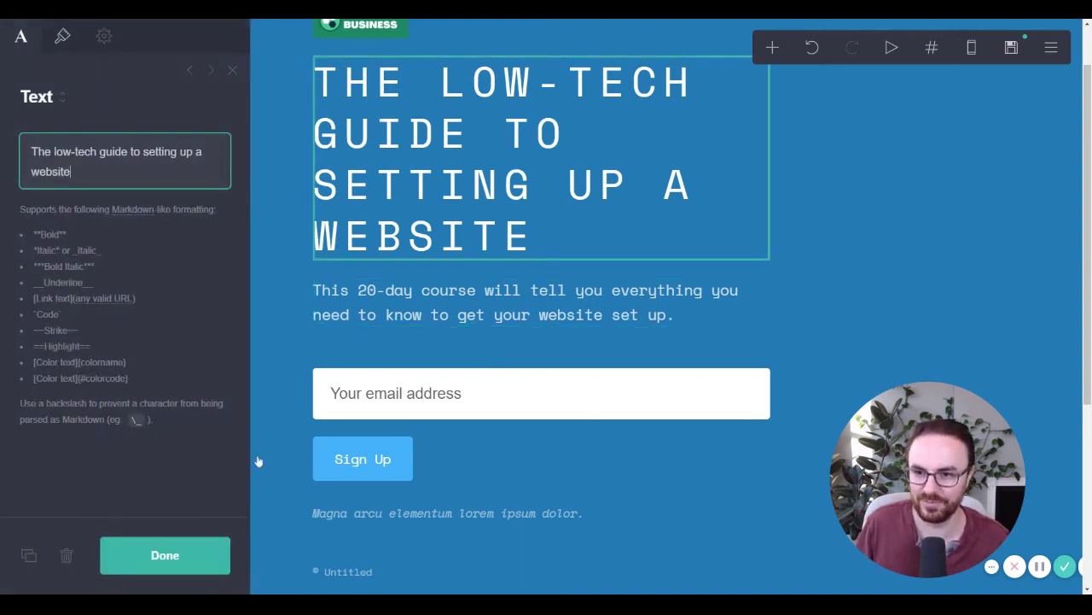
pyautogui.click(181, 563)
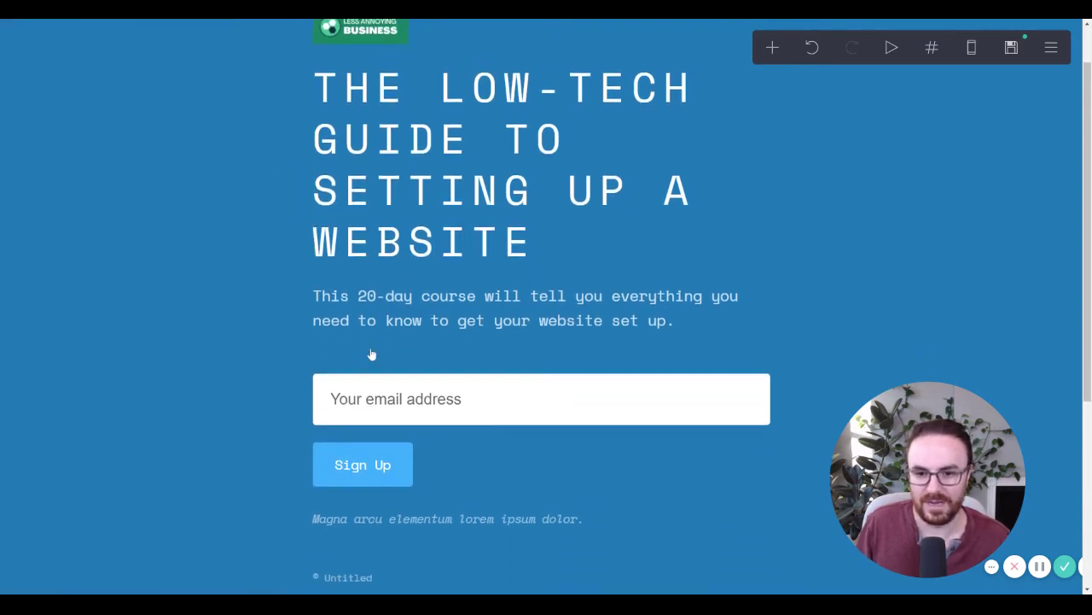
pyautogui.scroll(-2, 371, 354)
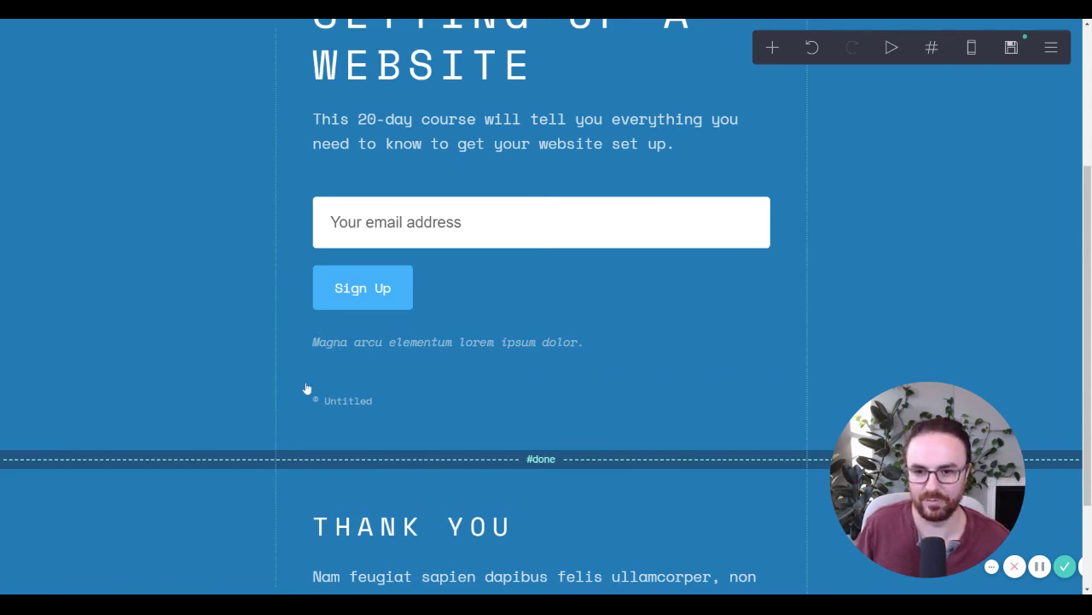
pyautogui.scroll(3, 357, 351)
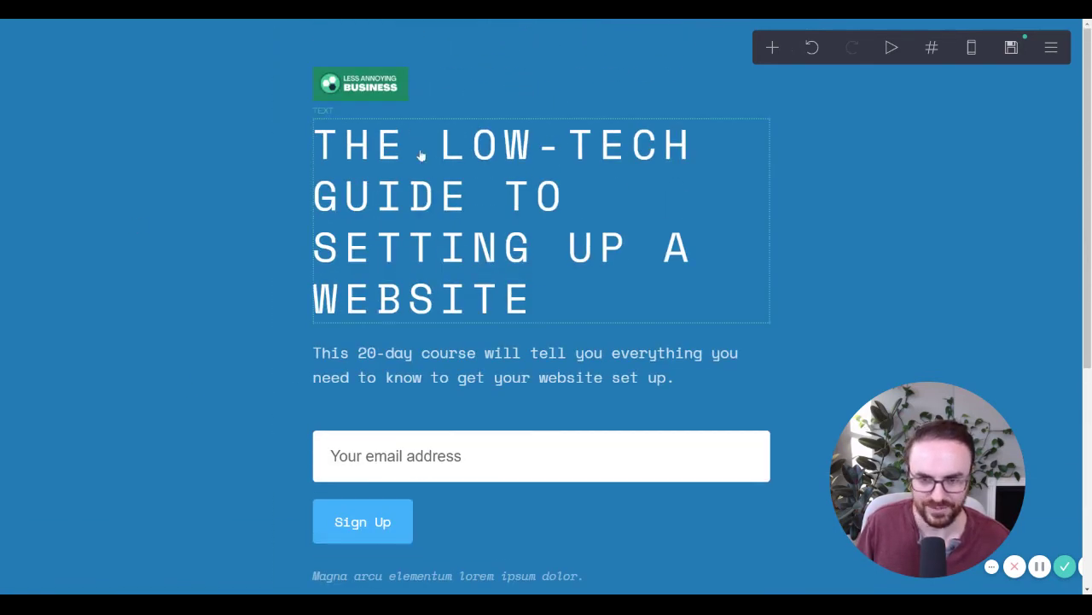
# - Delete the italic "Magna arcu elementum lorem ipsum dolor." text below the Sign Up button
pyautogui.scroll(-3, 476, 435)
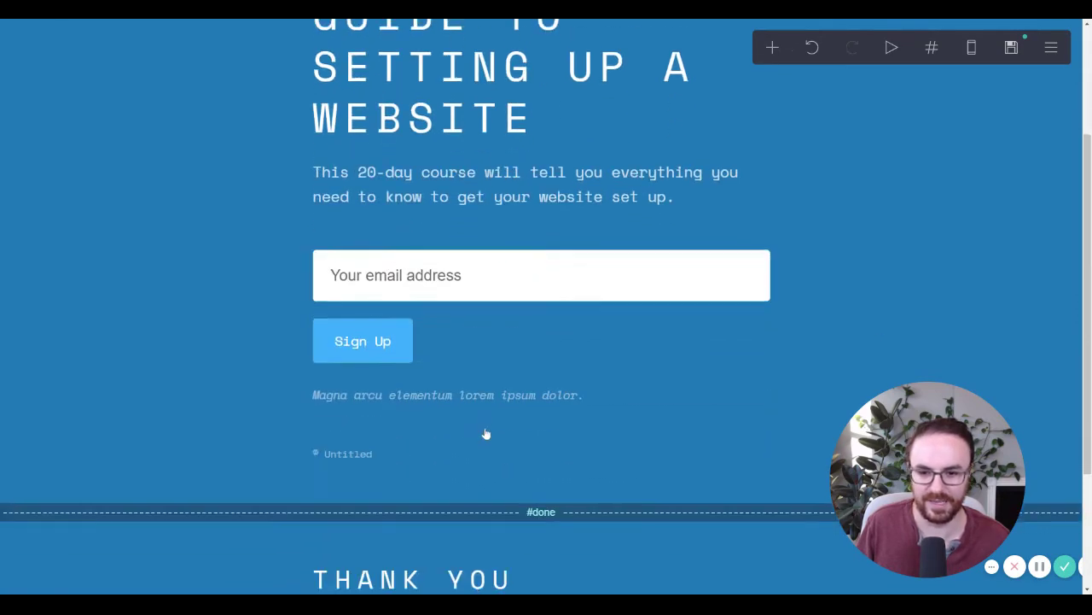
pyautogui.click(363, 350)
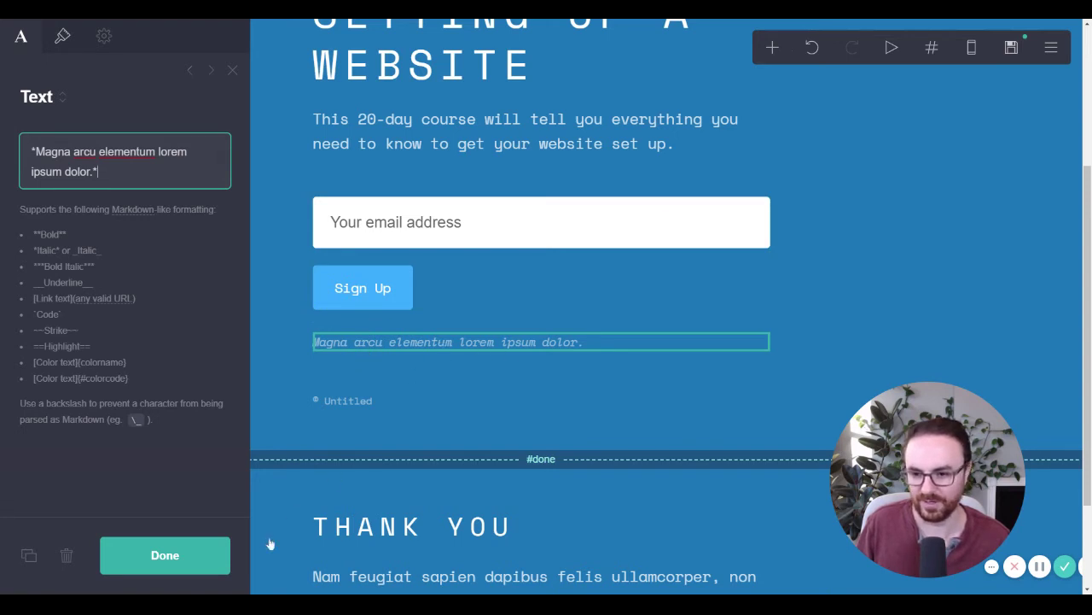
pyautogui.click(67, 559)
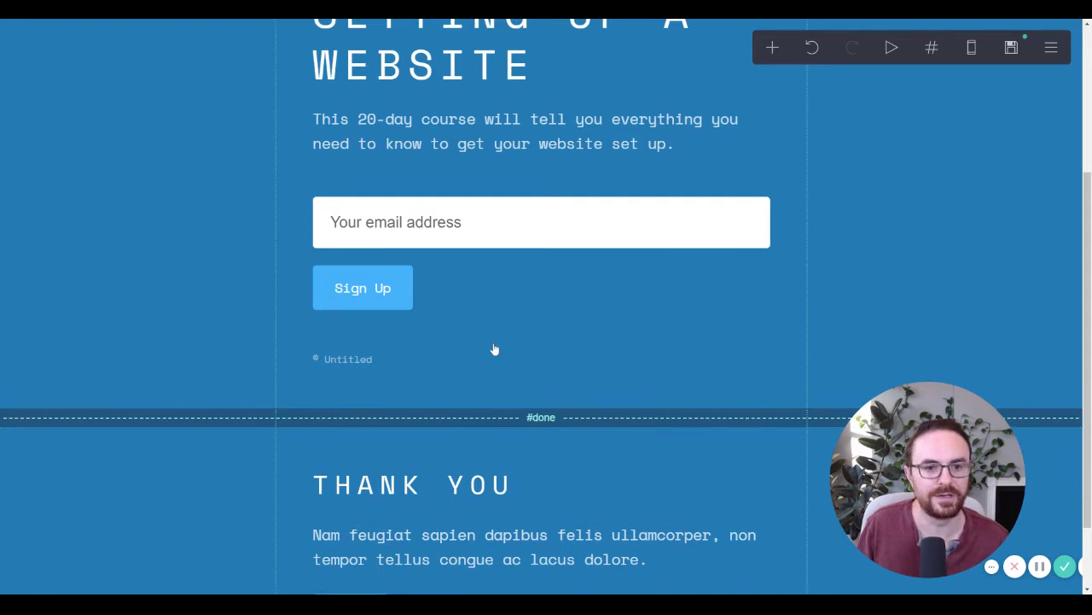
# - Add a container between the Sign Up form and the copyright line, and change its type to Columns
pyautogui.click(771, 49)
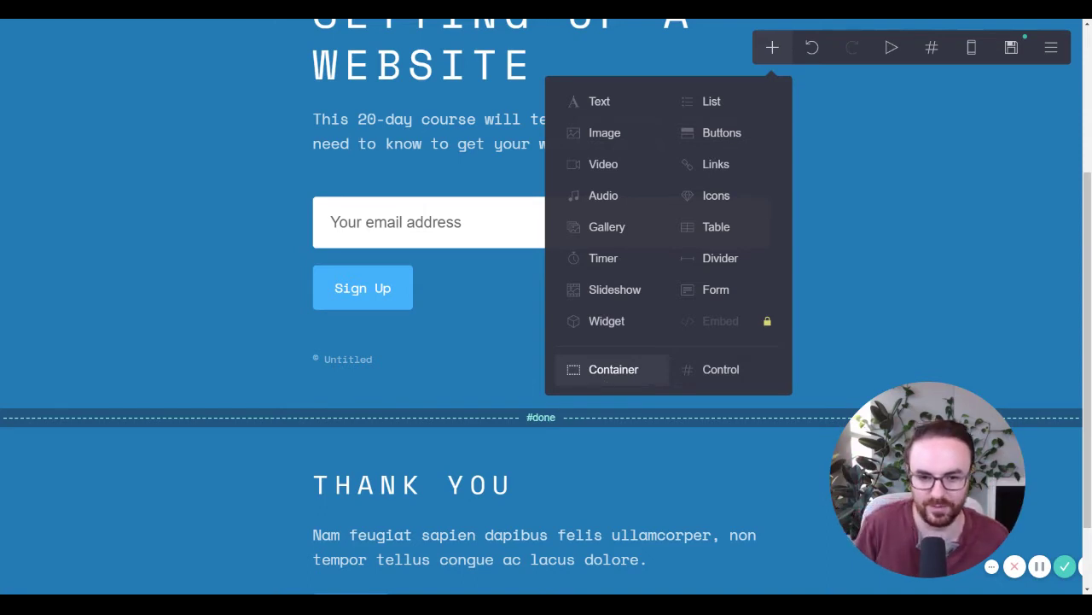
pyautogui.click(604, 375)
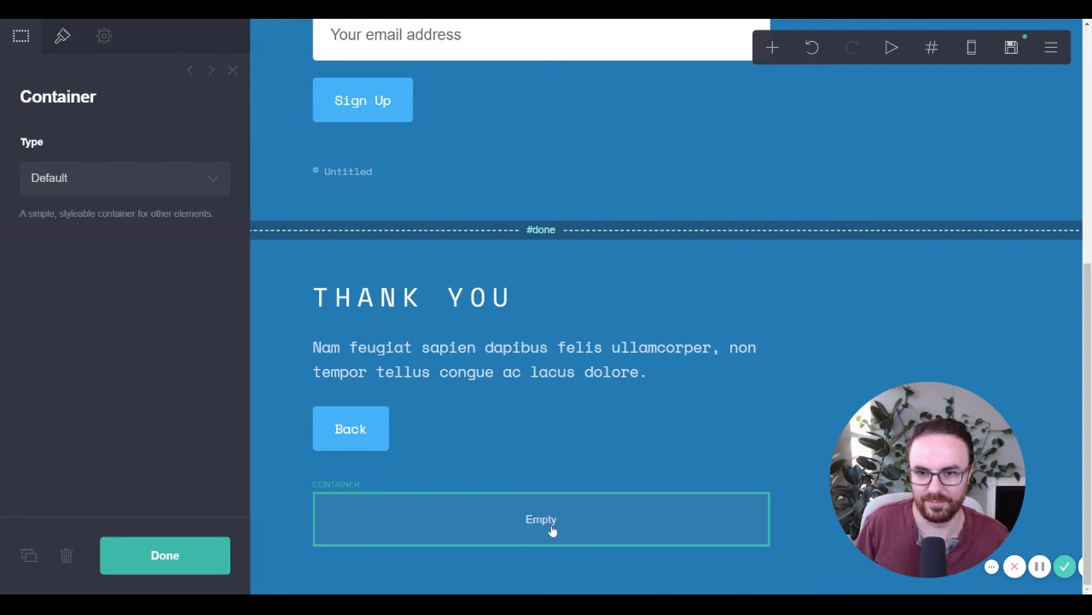
pyautogui.moveTo(551, 530); pyautogui.dragTo(549, 265)
pyautogui.scroll(2, 538, 405)
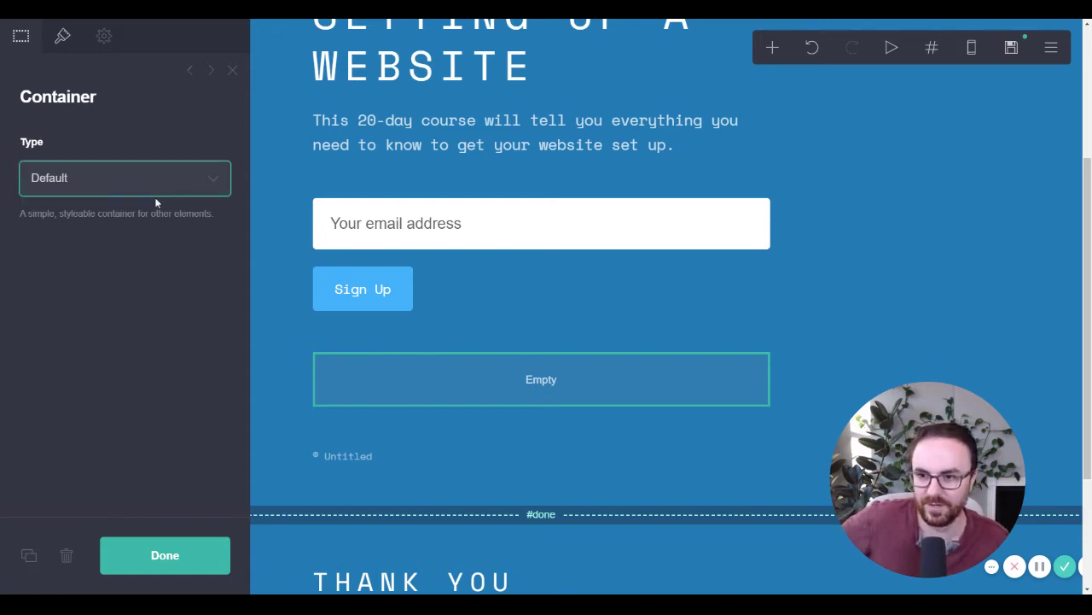
pyautogui.click(97, 232)
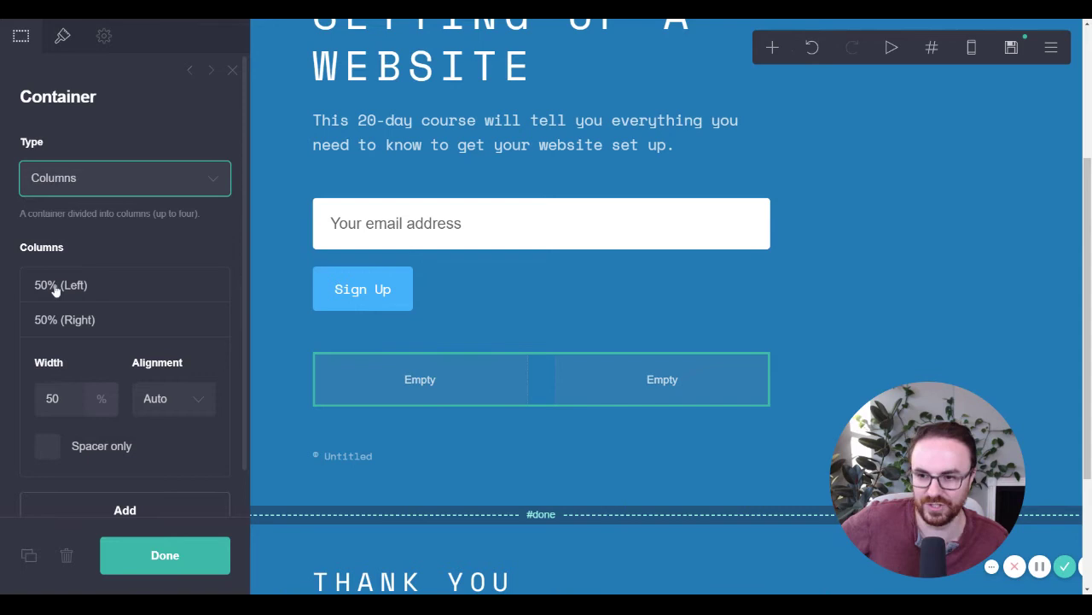
# - Add a text element with the default "Text" content to each of the two columns in the container
pyautogui.click(774, 51)
pyautogui.click(594, 104)
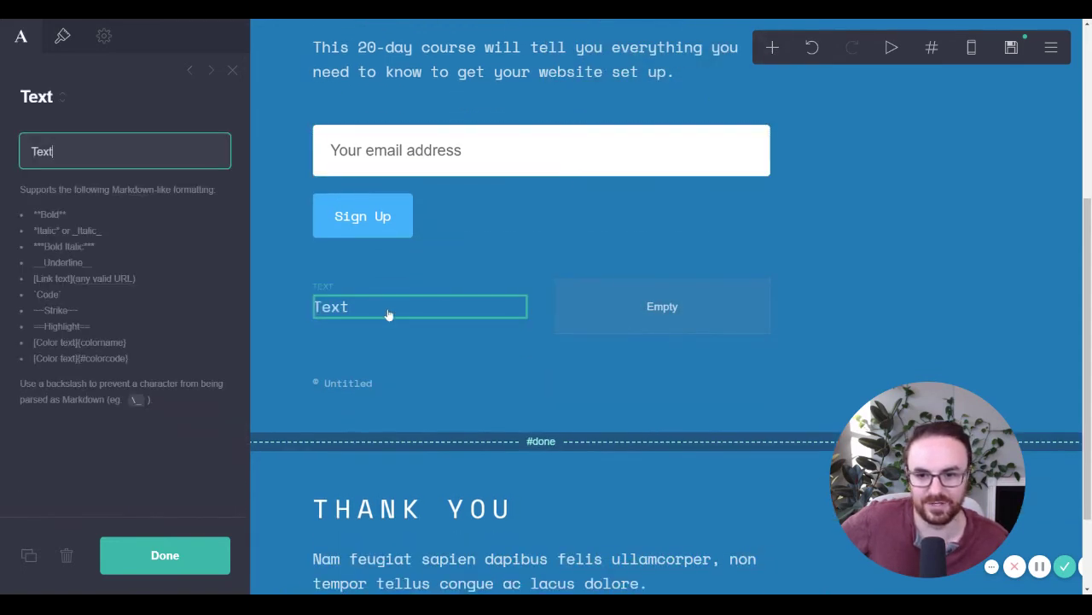
pyautogui.click(633, 315)
pyautogui.click(773, 48)
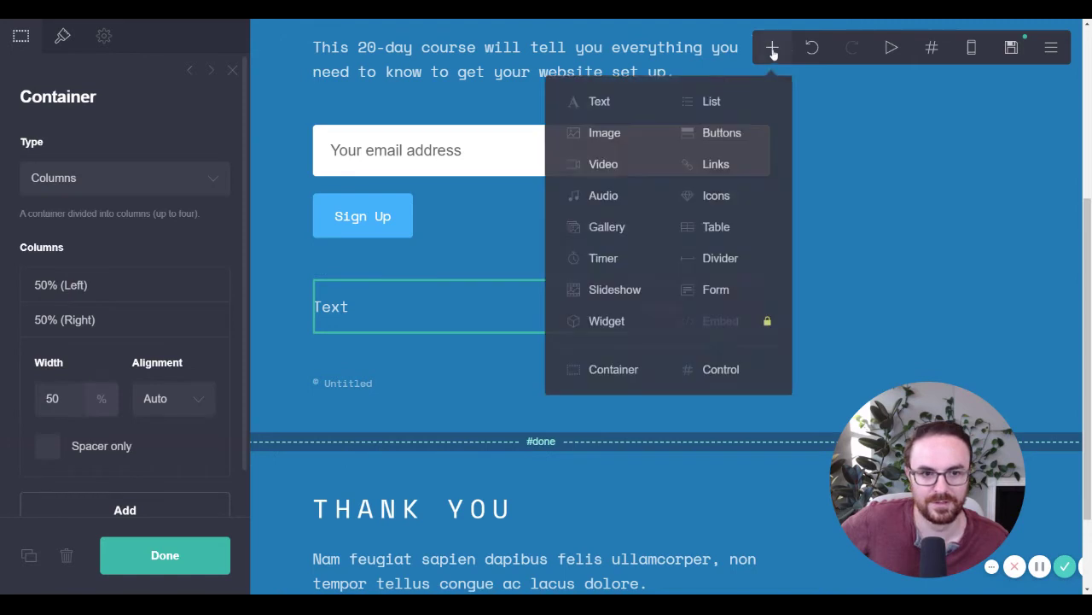
pyautogui.click(607, 102)
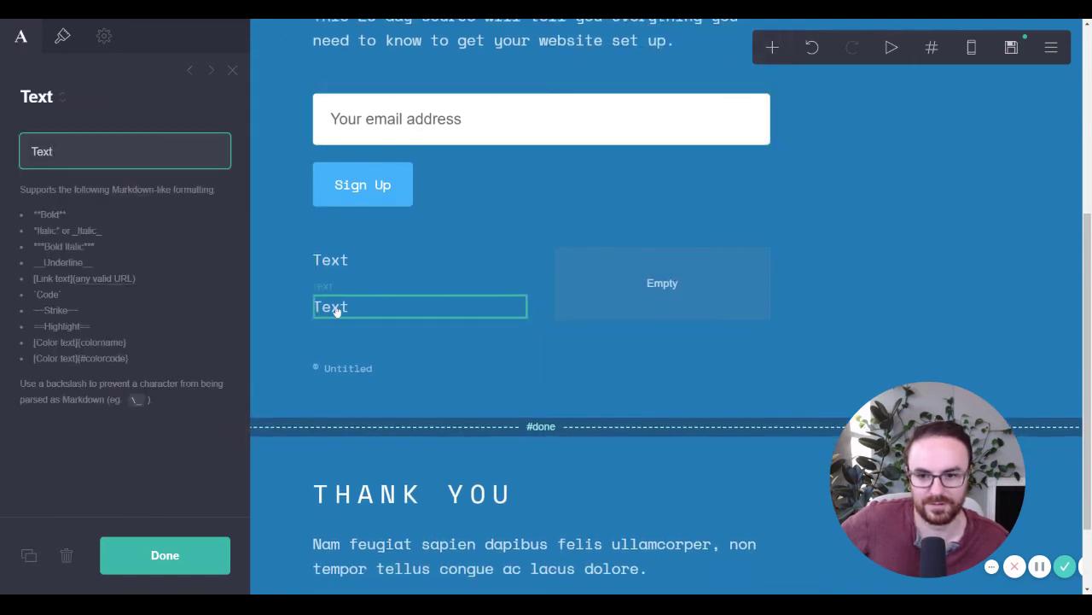
pyautogui.moveTo(337, 310); pyautogui.dragTo(604, 290)
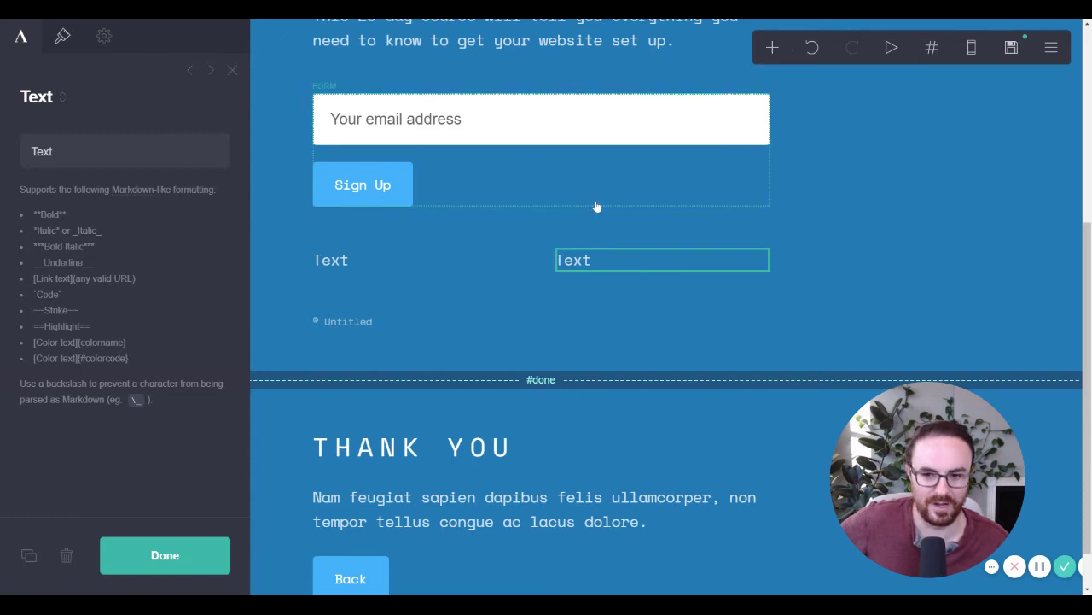
pyautogui.scroll(1, 478, 310)
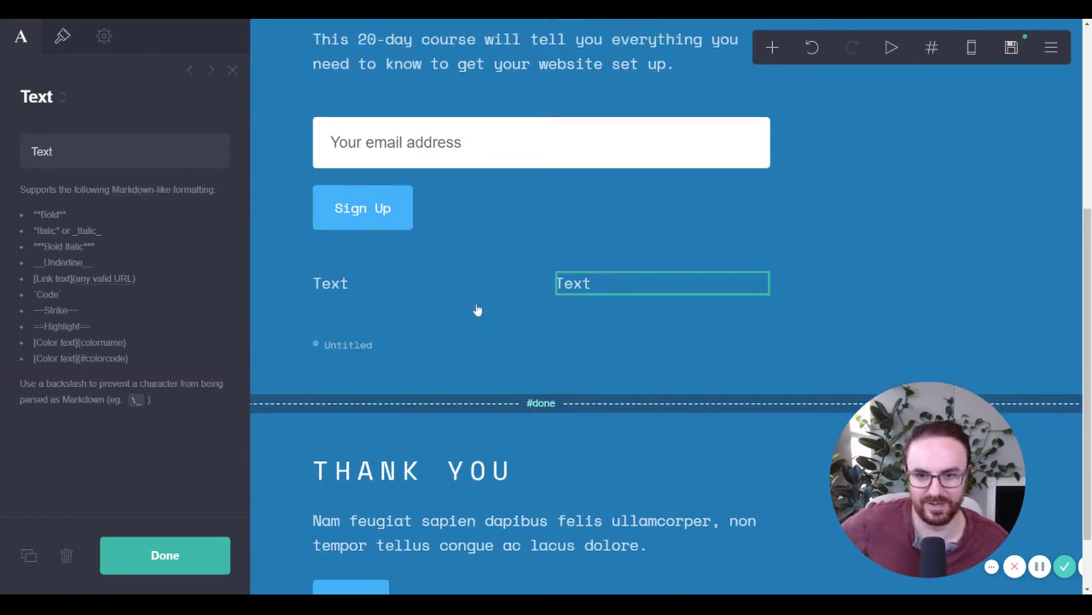
pyautogui.scroll(3, 478, 310)
pyautogui.moveTo(921, 445); pyautogui.dragTo(893, 447)
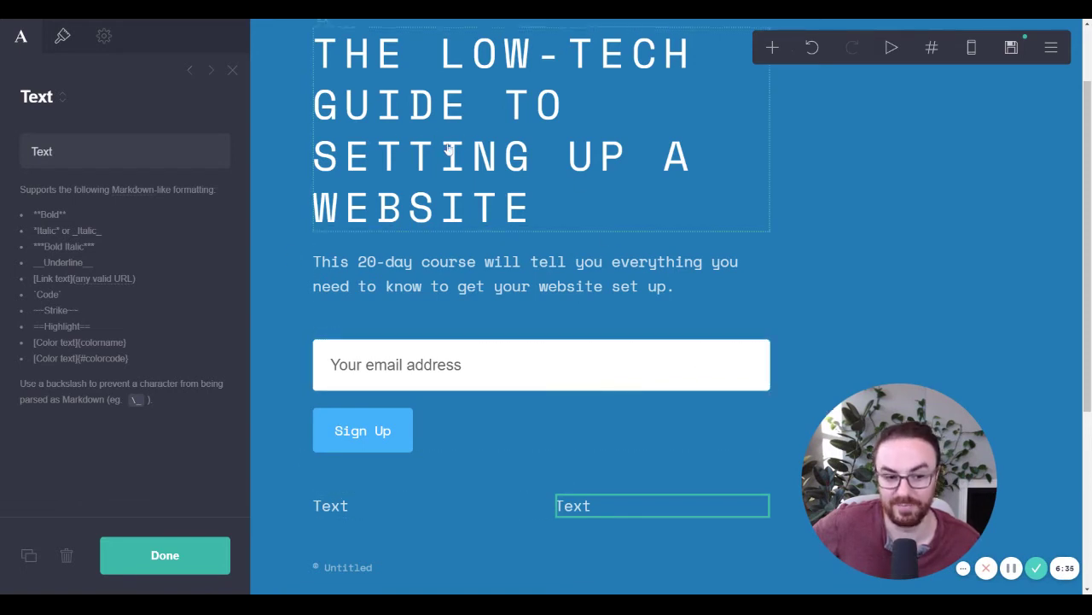
pyautogui.click(172, 560)
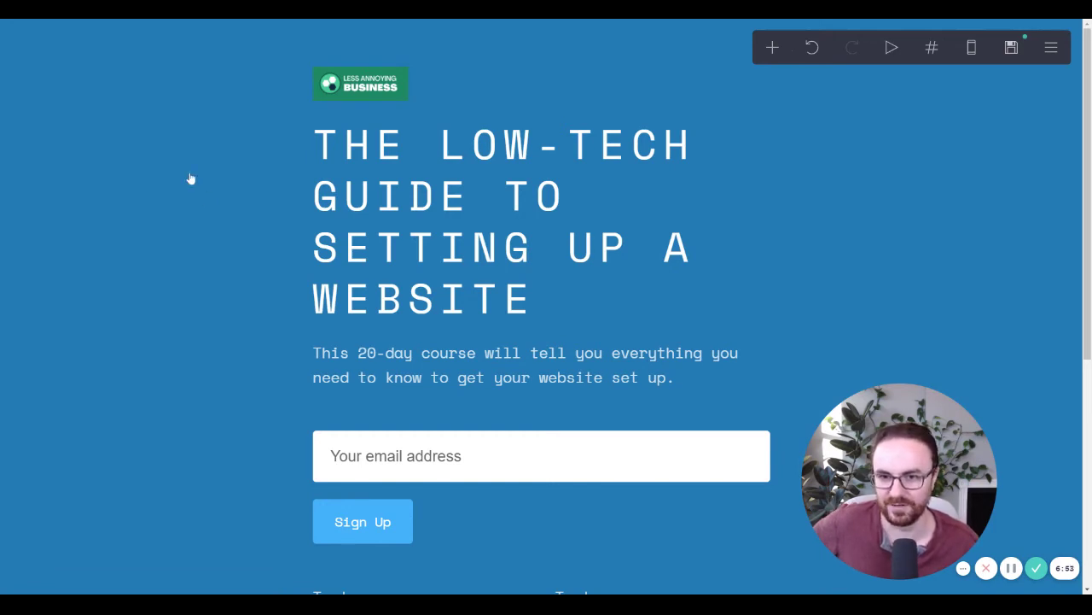
# - Set the page background color to #147D64
pyautogui.click(204, 233)
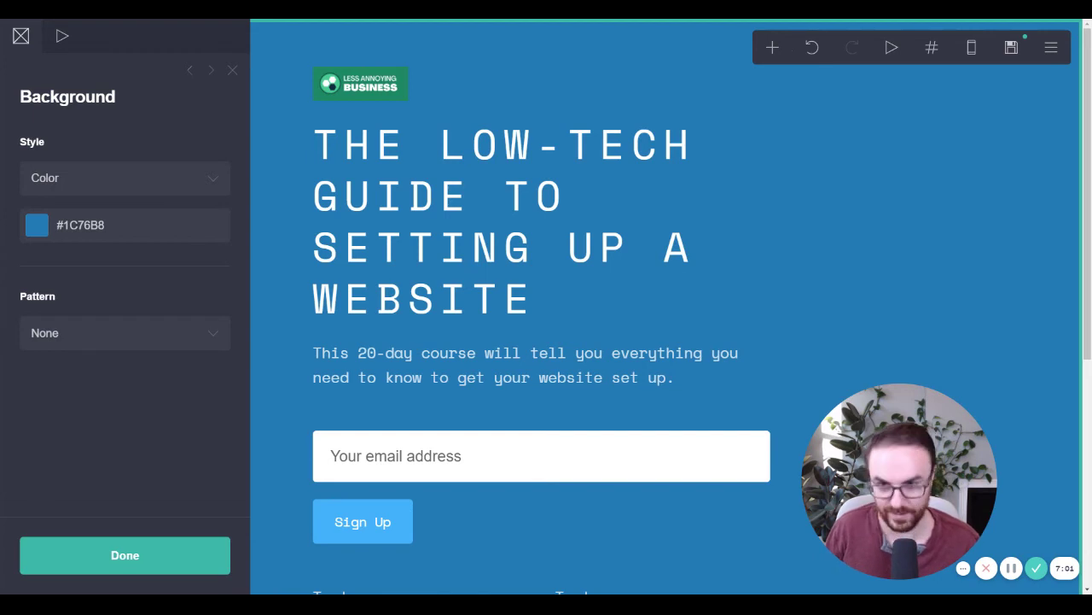
pyautogui.click(81, 224)
pyautogui.write('#147D64')
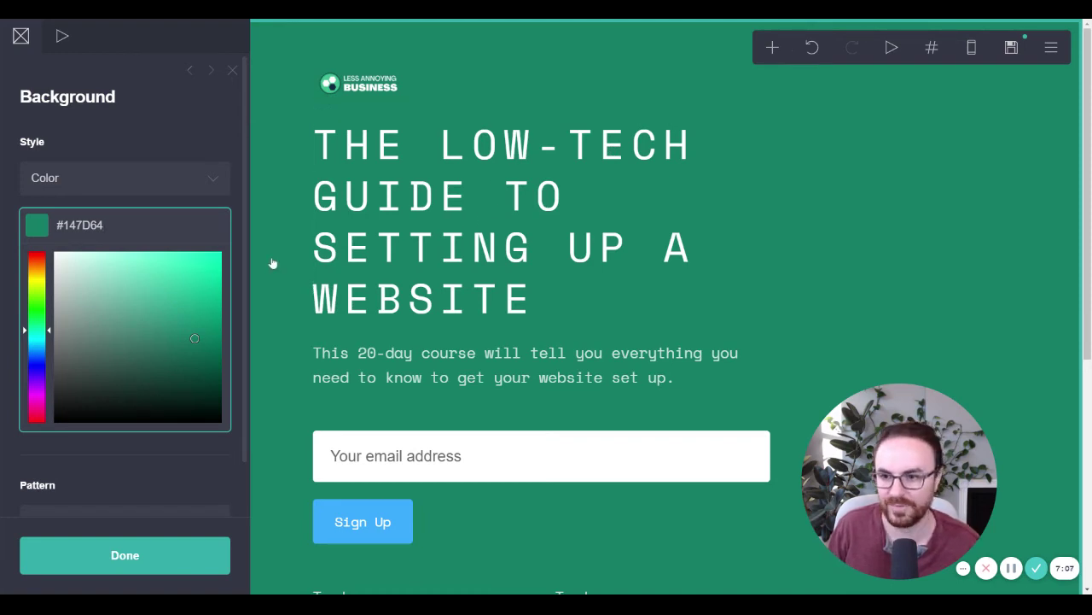
pyautogui.click(111, 494)
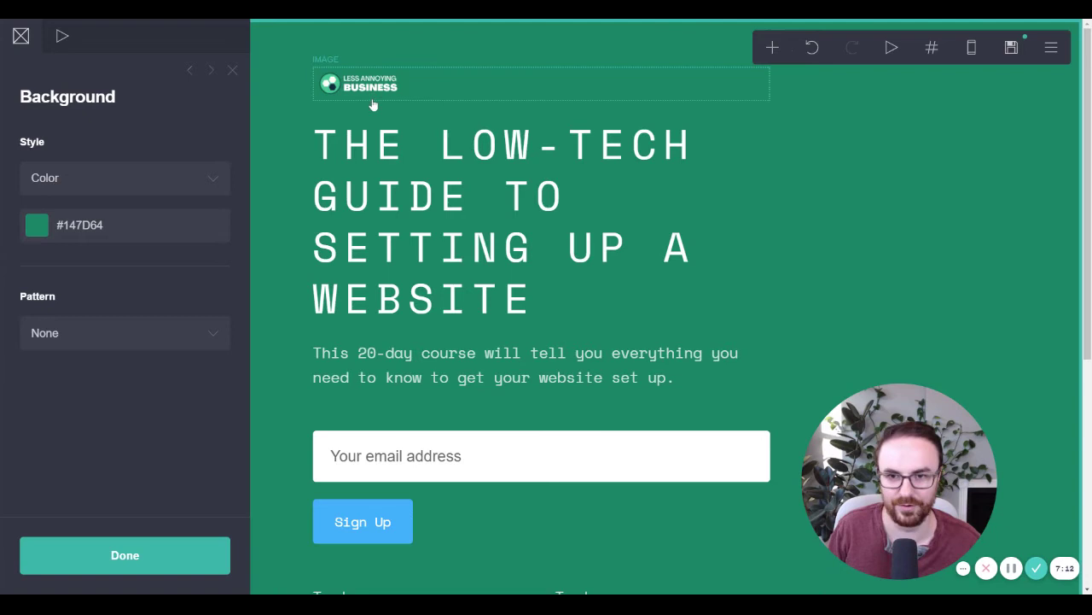
pyautogui.click(149, 559)
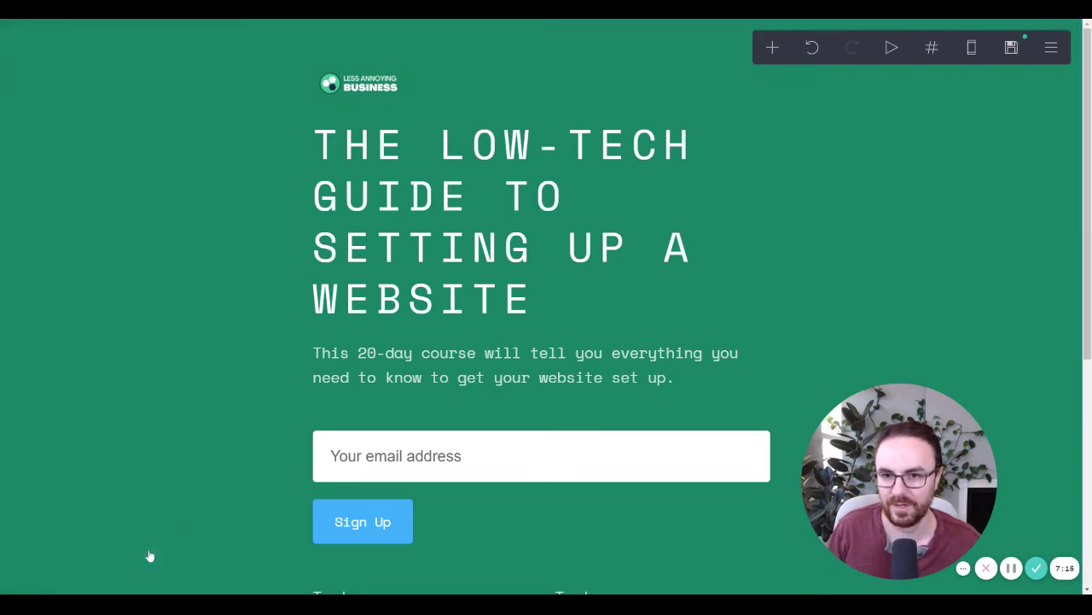
# - Examine the content and appearance settings of the heading, the course paragraph and the logo image
pyautogui.click(422, 221)
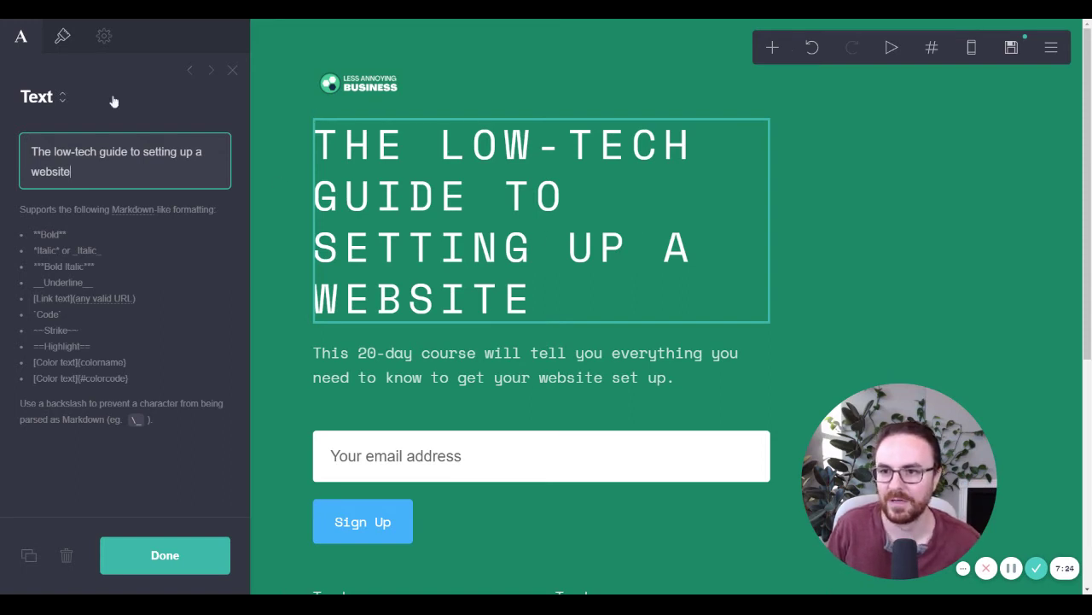
pyautogui.click(364, 360)
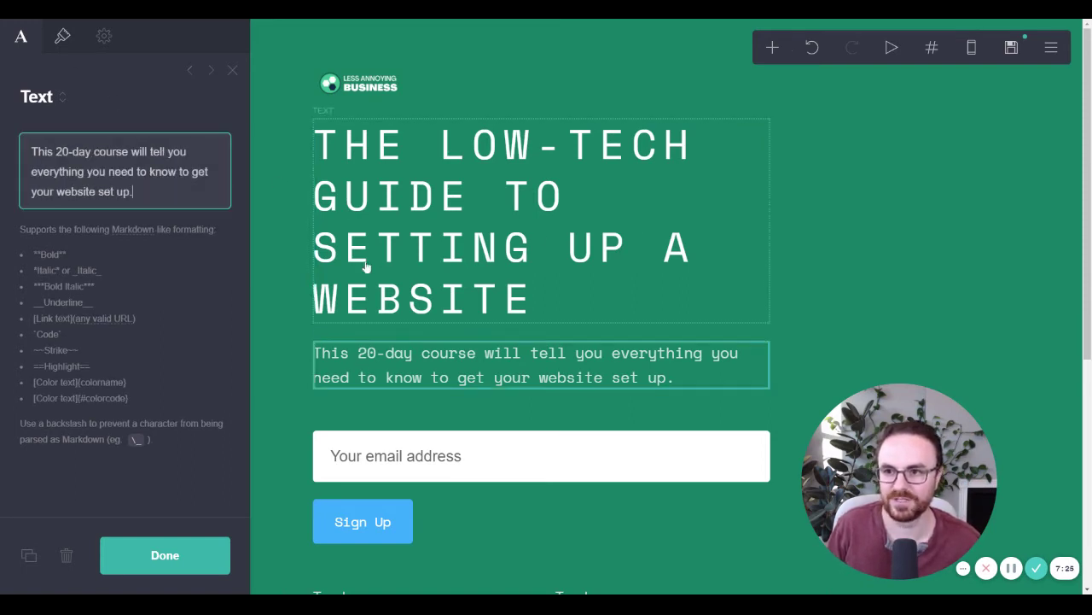
pyautogui.click(364, 77)
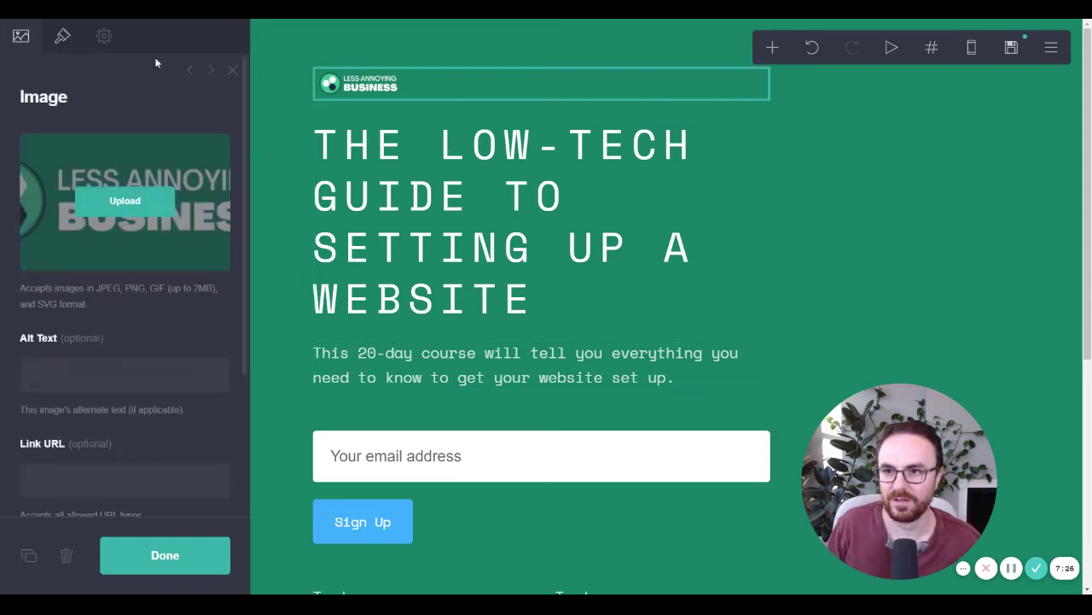
pyautogui.click(354, 217)
pyautogui.click(60, 40)
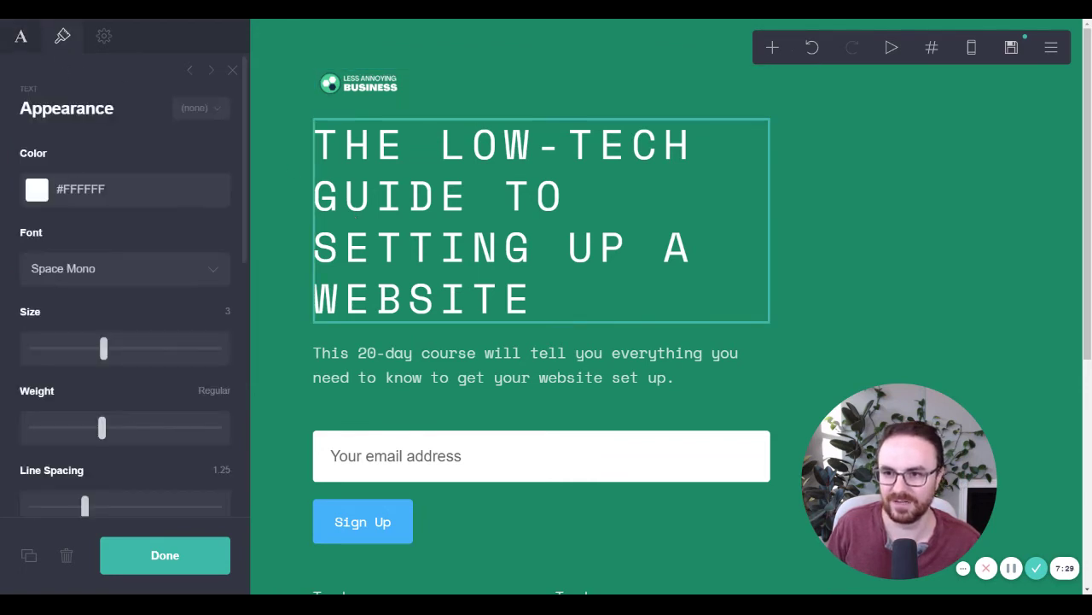
pyautogui.click(365, 83)
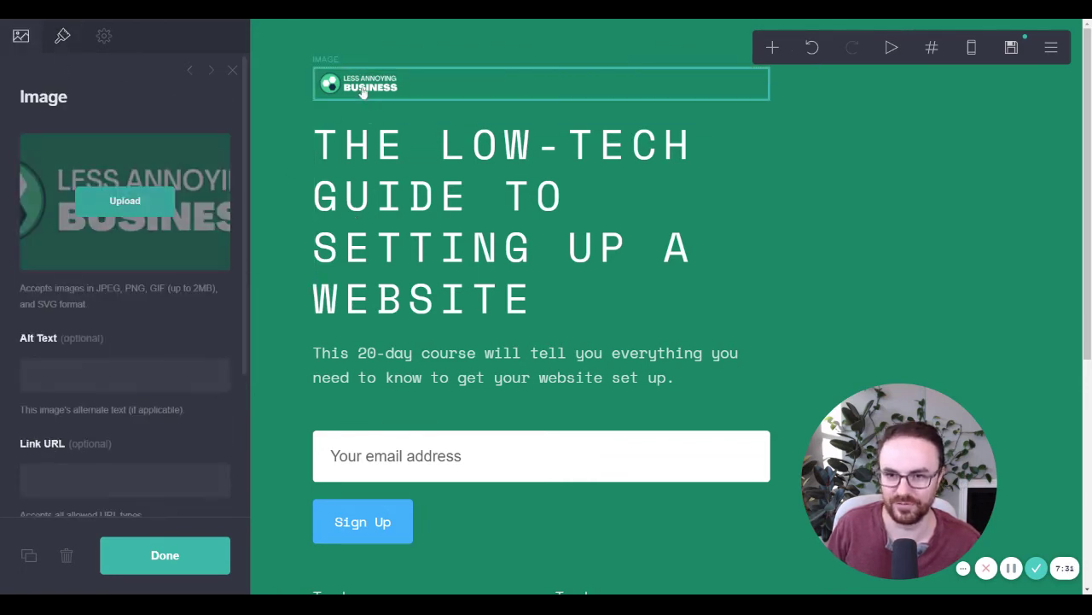
pyautogui.click(60, 39)
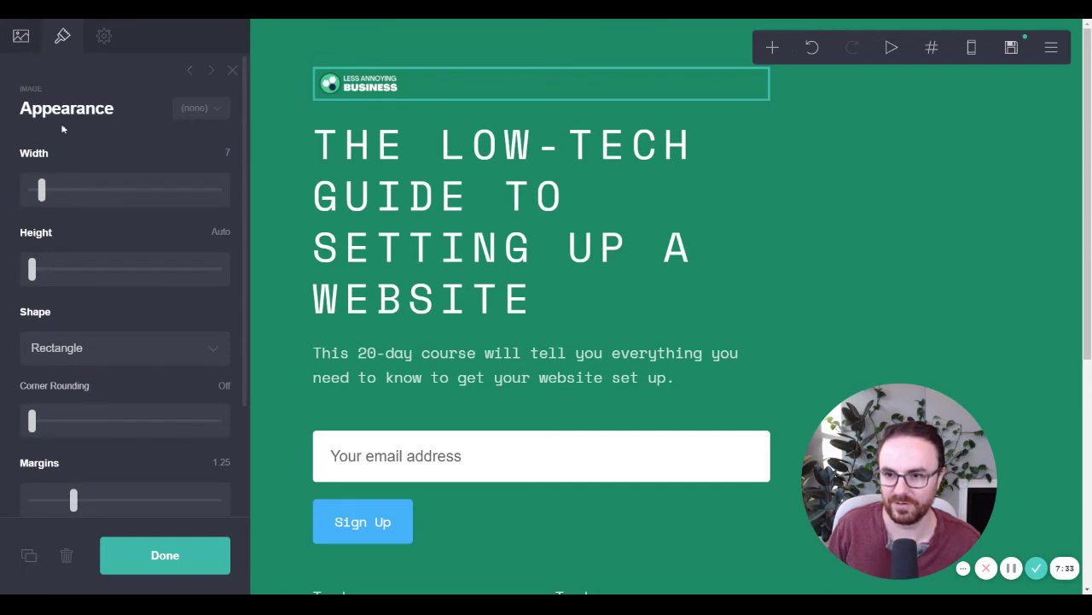
pyautogui.click(26, 41)
# - Reduce the font size of the "The low-tech guide to setting up a website" heading to 2.125
pyautogui.click(341, 185)
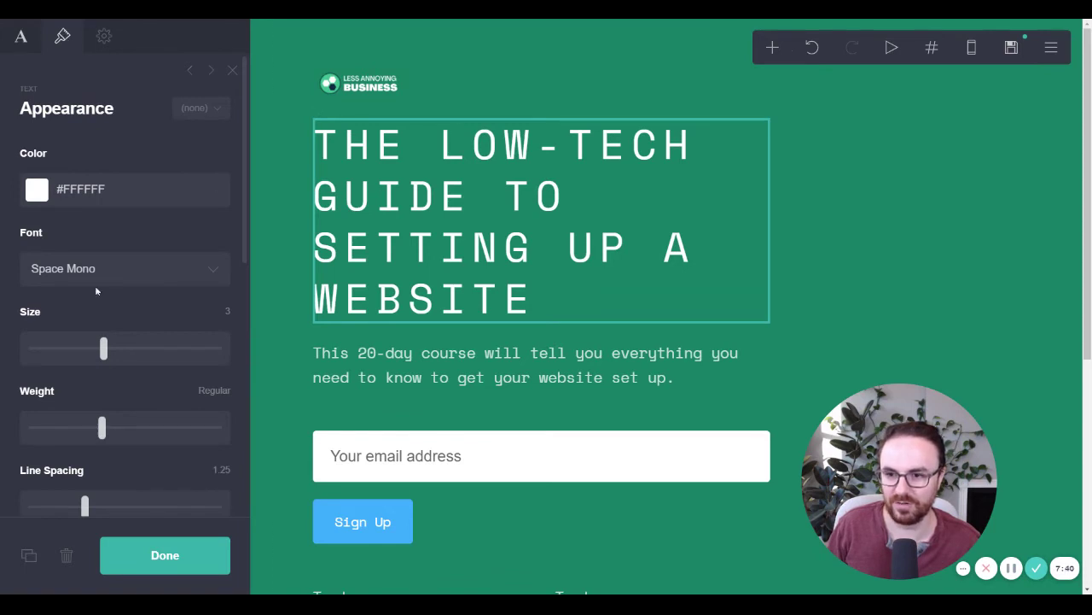
pyautogui.moveTo(104, 349); pyautogui.dragTo(80, 353)
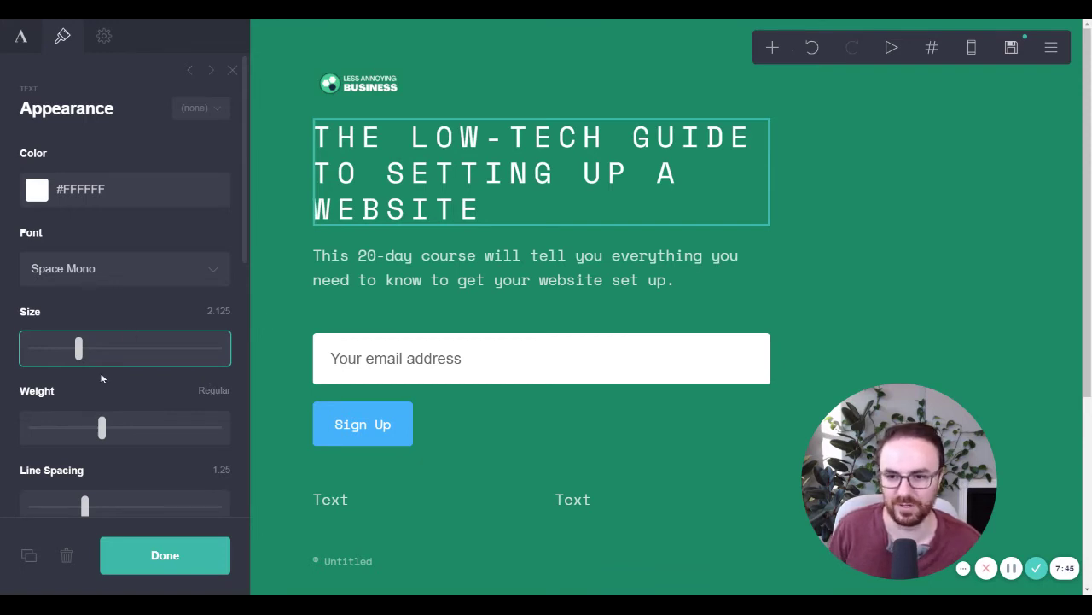
# - Set the text color of the course description paragraph below the heading to #E6E6FF
pyautogui.click(402, 282)
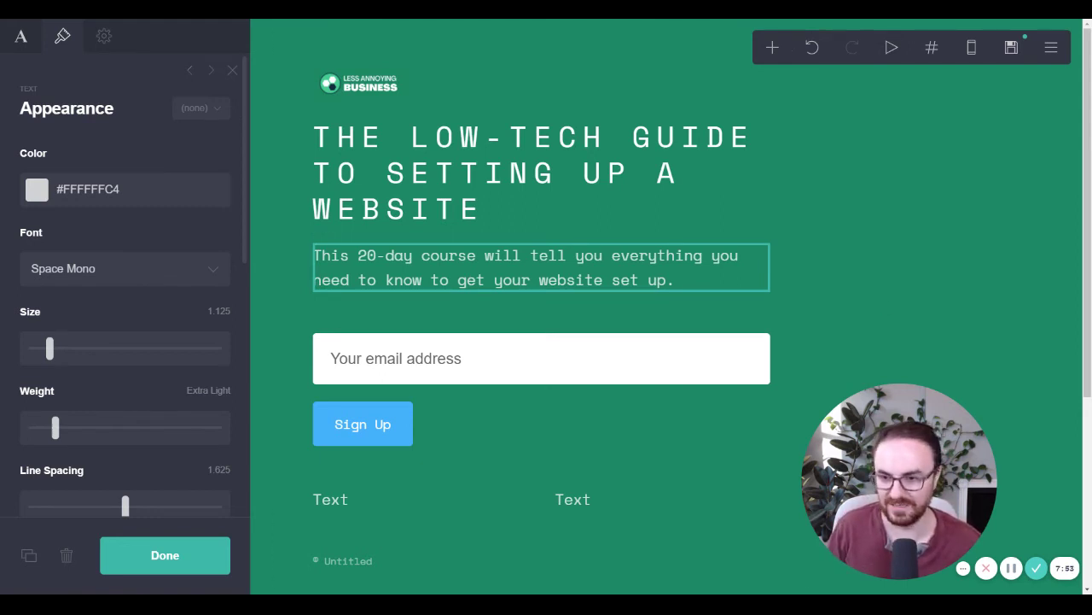
pyautogui.click(119, 188)
pyautogui.hotkey('ctrl', 'a')
pyautogui.write('#E6E6FF')
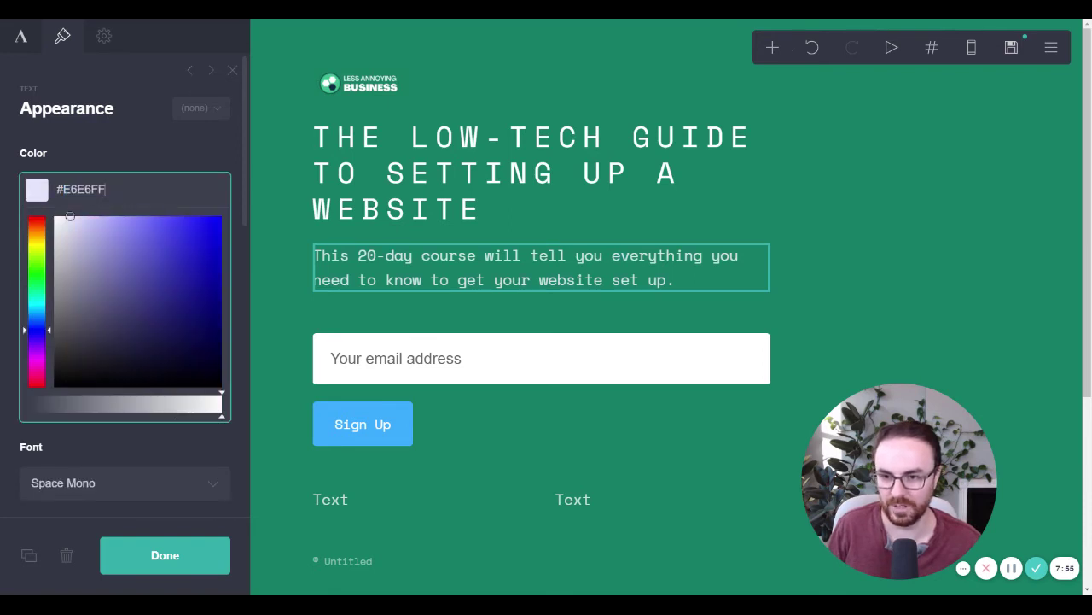
pyautogui.click(165, 555)
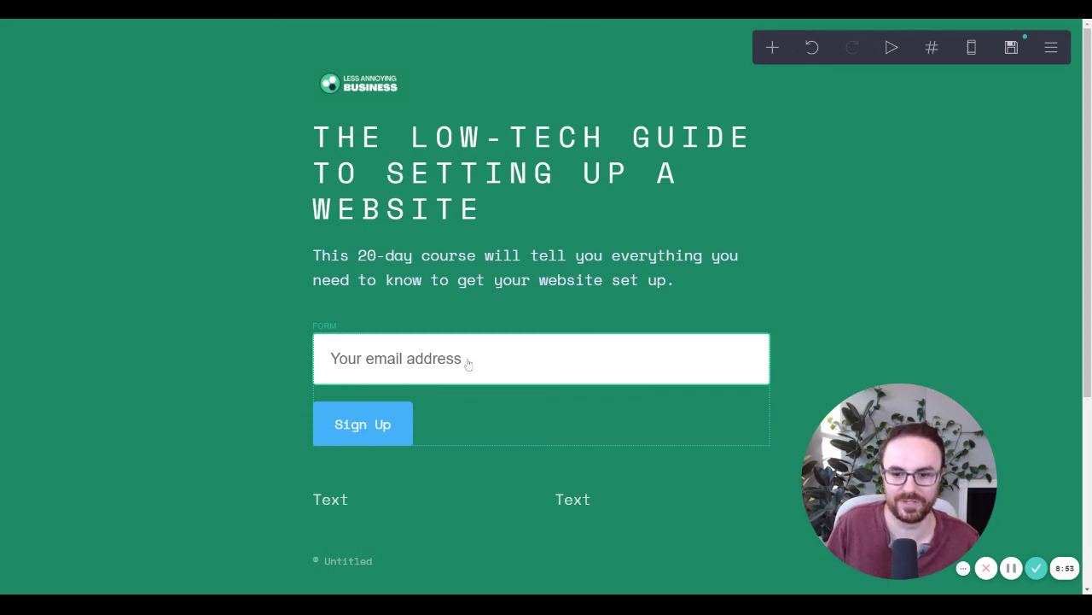
# - Try the Contact type on the email sign-up form and switch it back to the Signup type
pyautogui.click(410, 373)
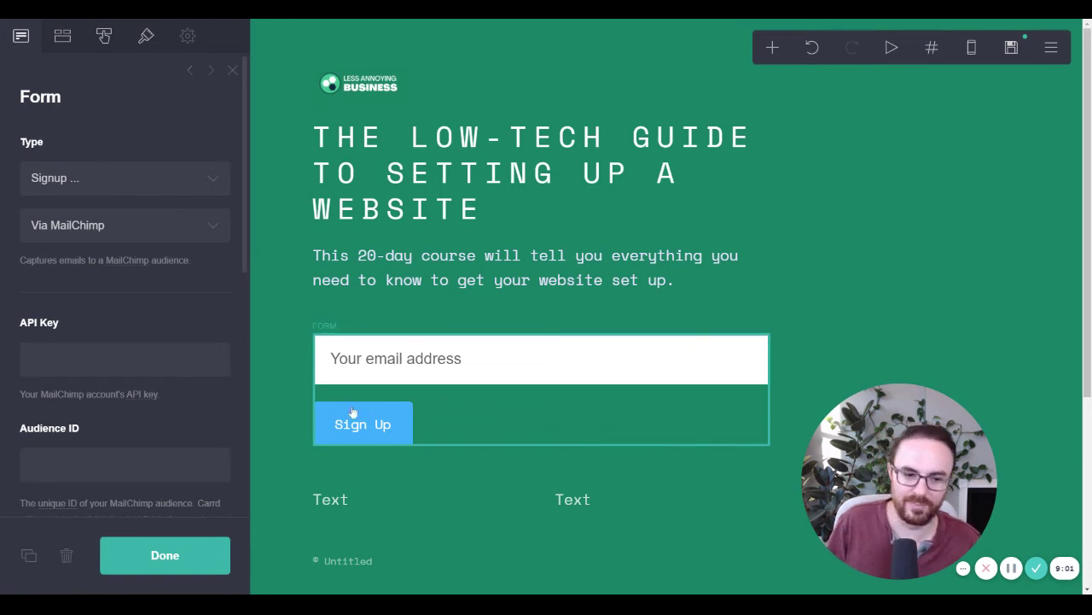
pyautogui.click(67, 200)
pyautogui.scroll(-3, 286, 393)
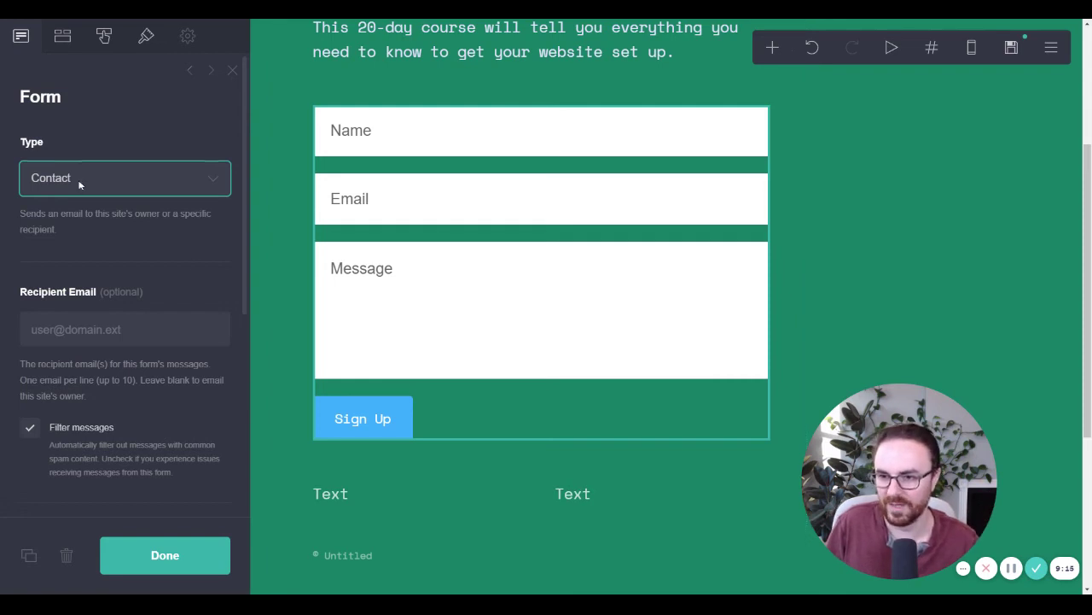
pyautogui.click(70, 231)
pyautogui.scroll(3, 309, 278)
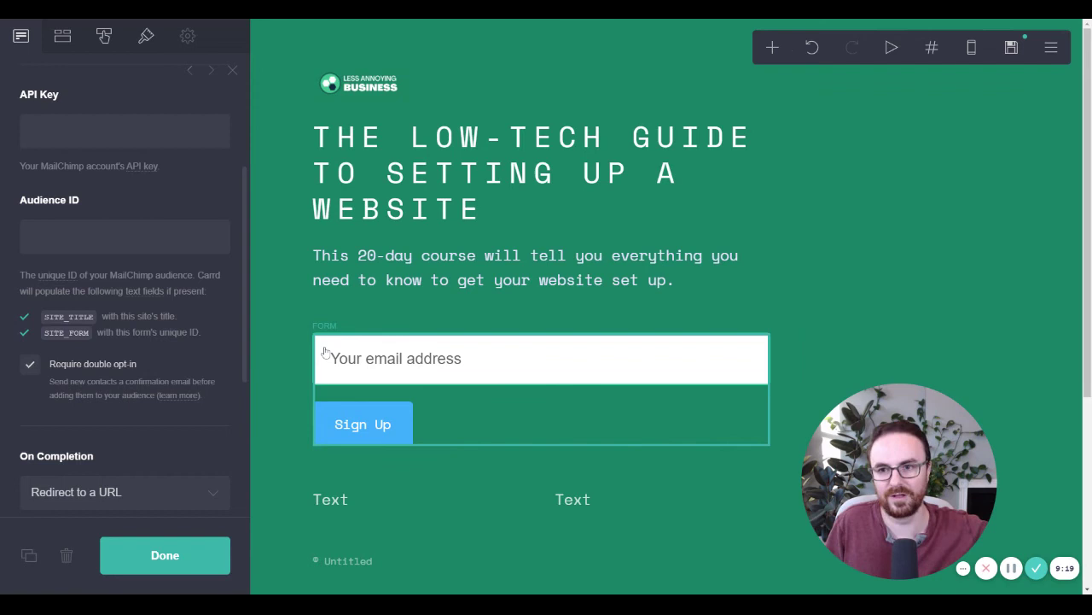
pyautogui.scroll(3, 176, 268)
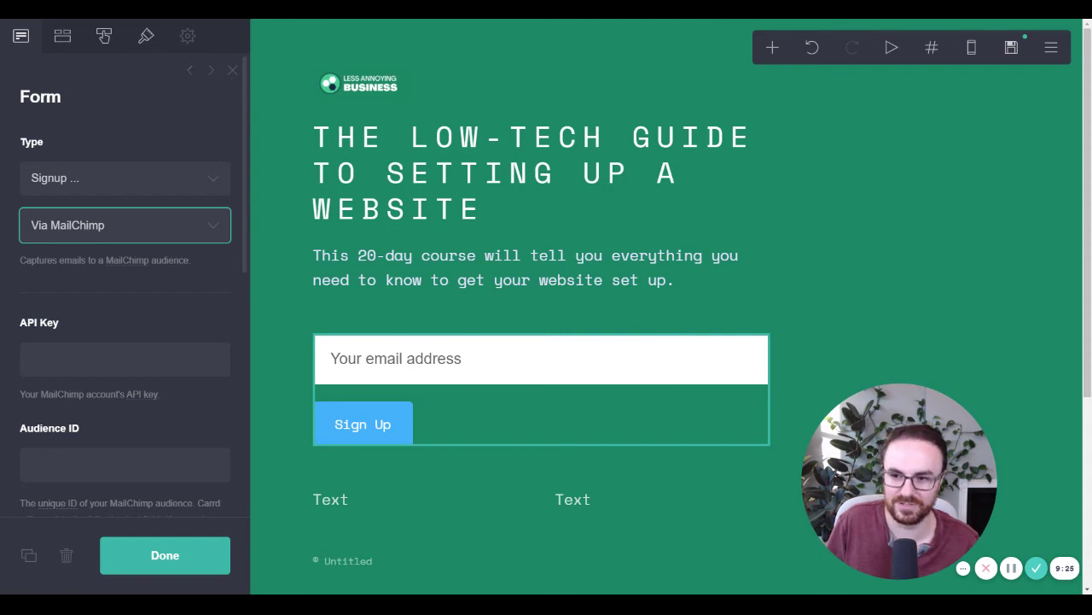
# - Set the sign-up form to capture emails via ConvertKit and review its API key, form ID and completion settings
pyautogui.click(88, 307)
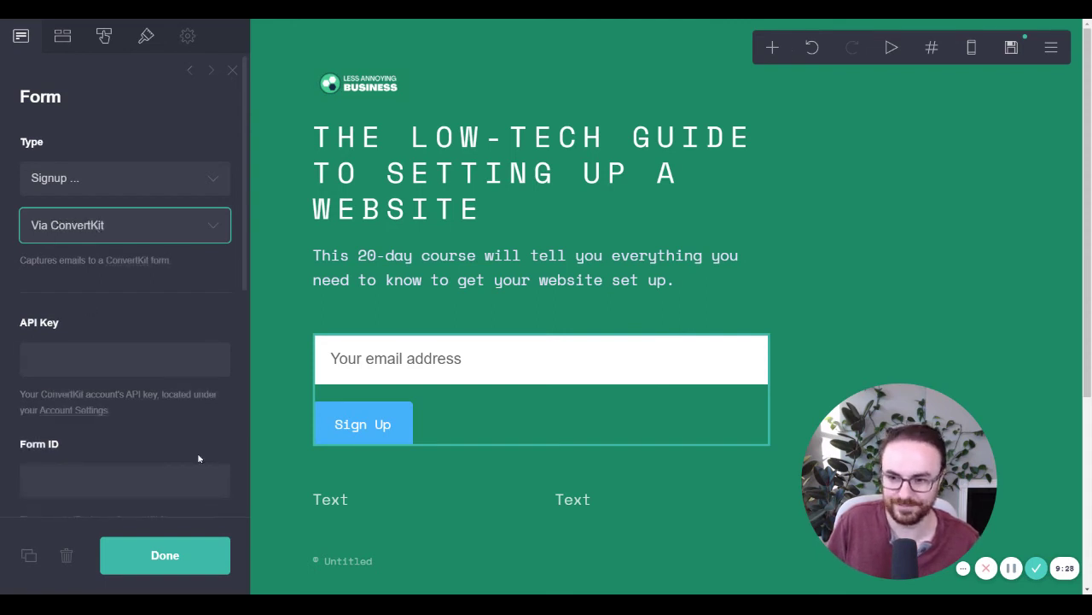
pyautogui.scroll(-1, 117, 343)
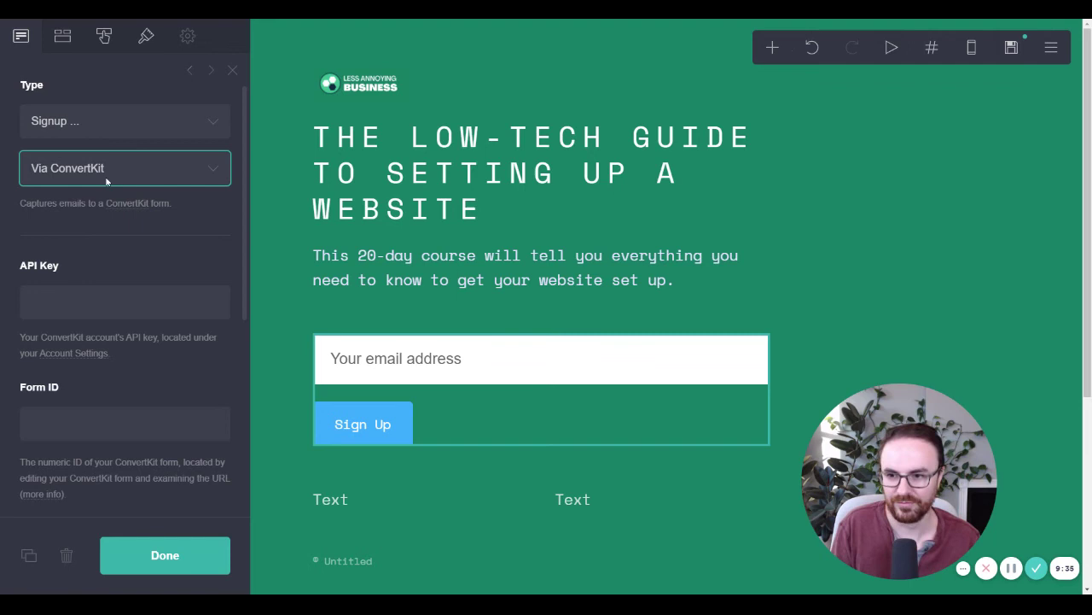
pyautogui.click(125, 301)
pyautogui.scroll(-1, 124, 301)
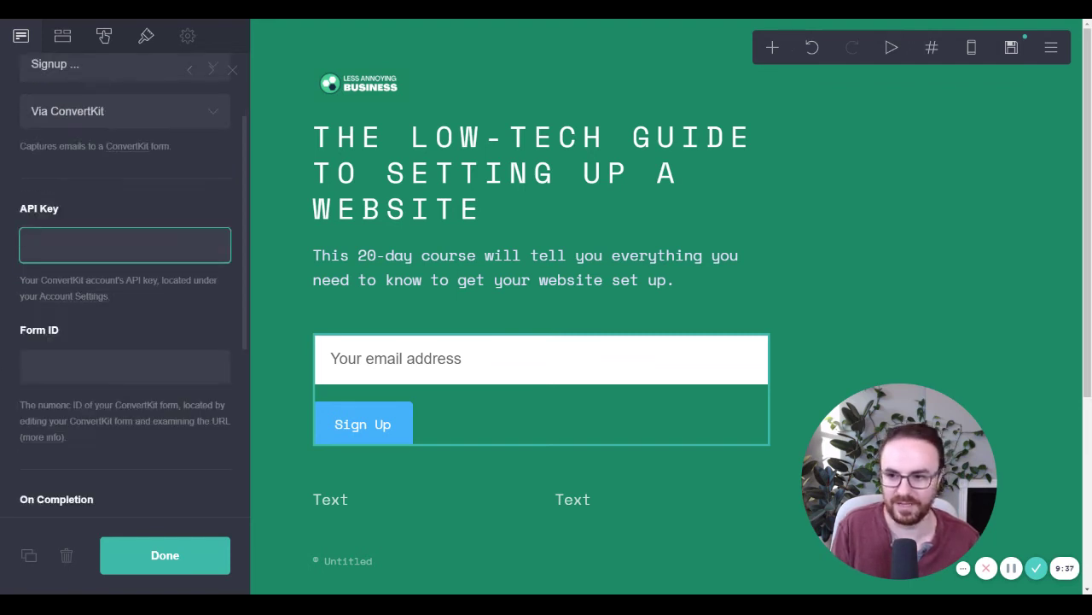
pyautogui.click(102, 368)
pyautogui.scroll(-4, 103, 383)
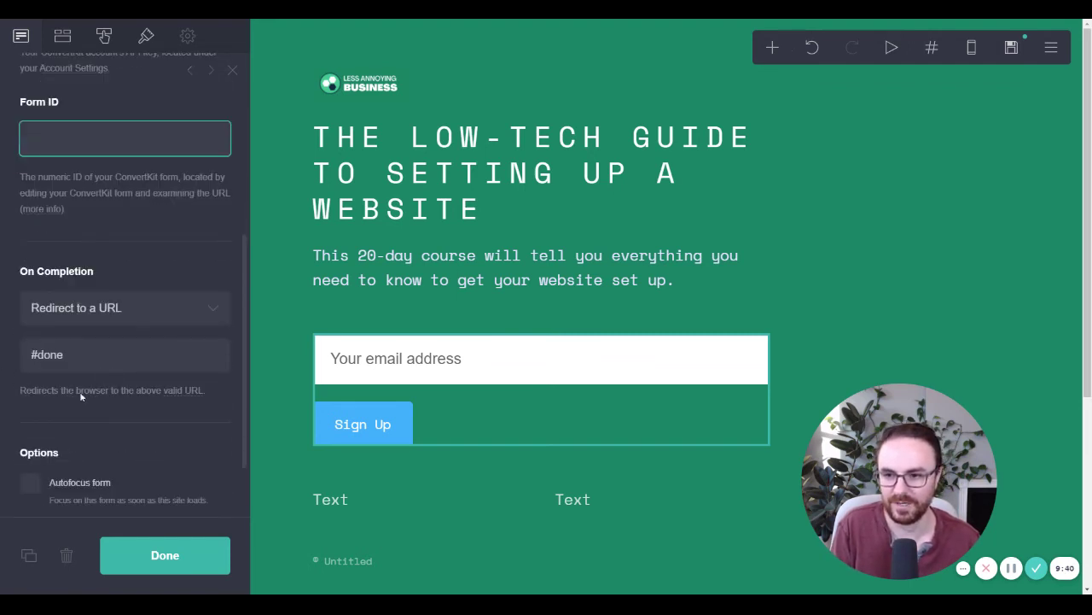
pyautogui.scroll(-1, 66, 346)
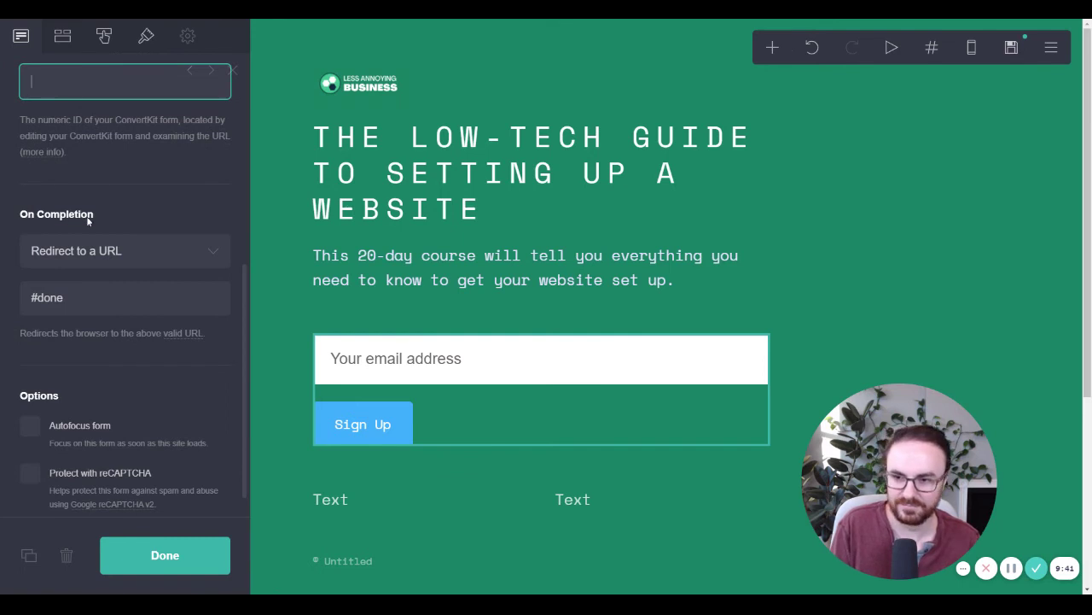
# - Set the sign-up form's completion action to Display a message, finish editing the form, and look over the #done thank-you section
pyautogui.click(82, 253)
pyautogui.press('Up')
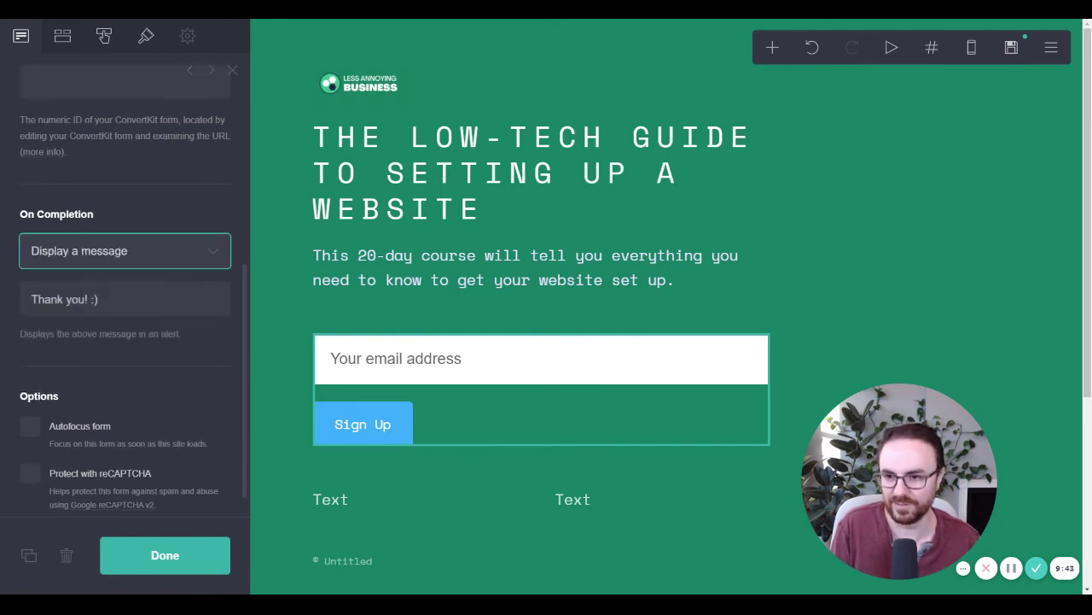
pyautogui.scroll(-1, 122, 415)
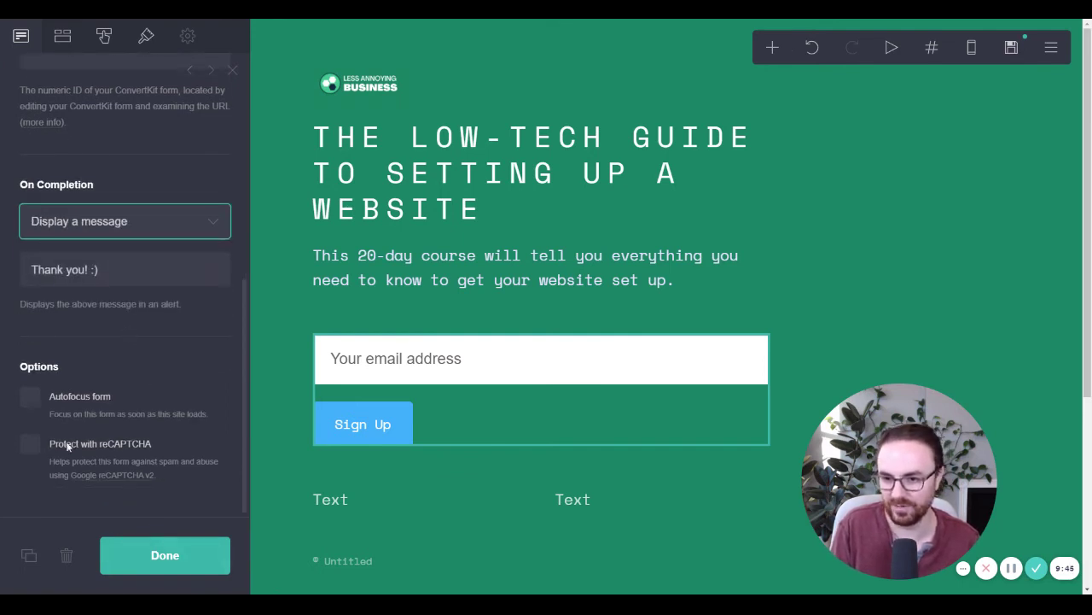
pyautogui.click(129, 565)
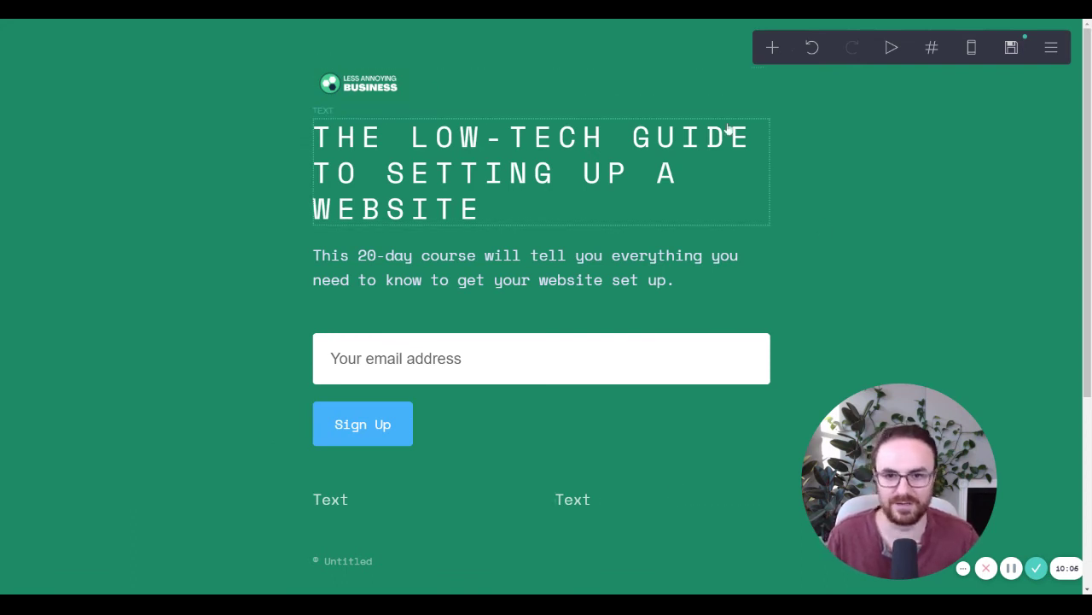
pyautogui.scroll(-2, 395, 274)
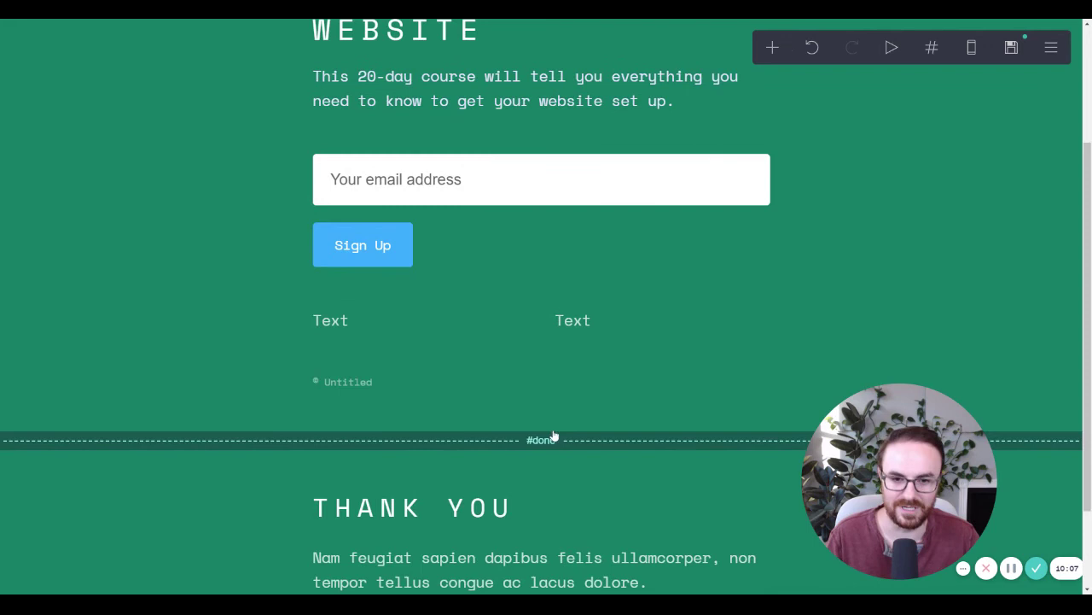
pyautogui.scroll(2, 587, 315)
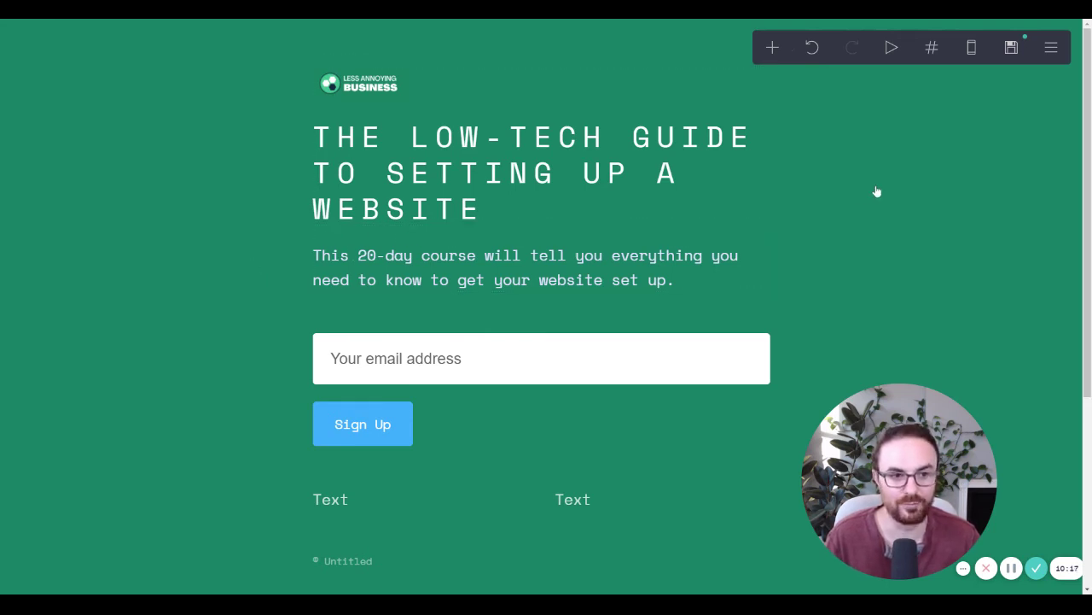
# - In the publish settings, enter the title LAB and the description "Learn about the technology your business needs to run smoothly"
pyautogui.click(1011, 49)
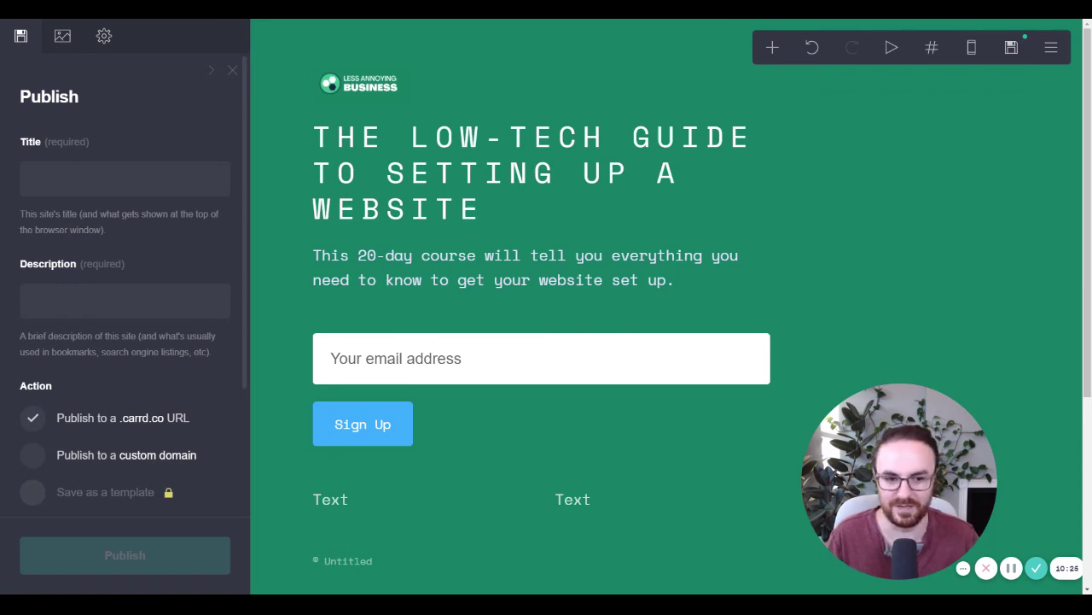
pyautogui.click(114, 178)
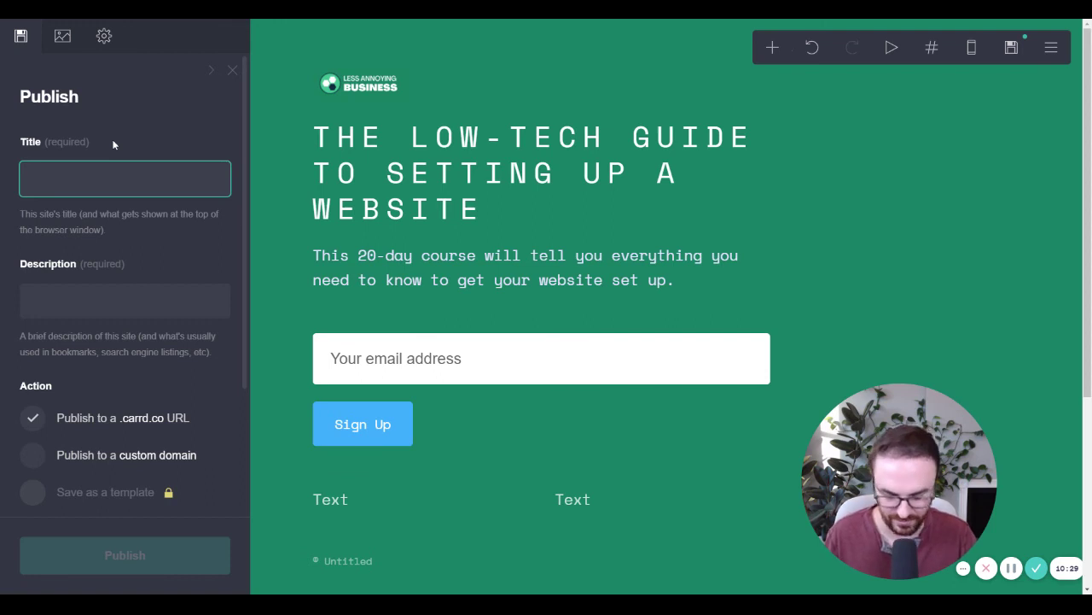
pyautogui.write('LAB')
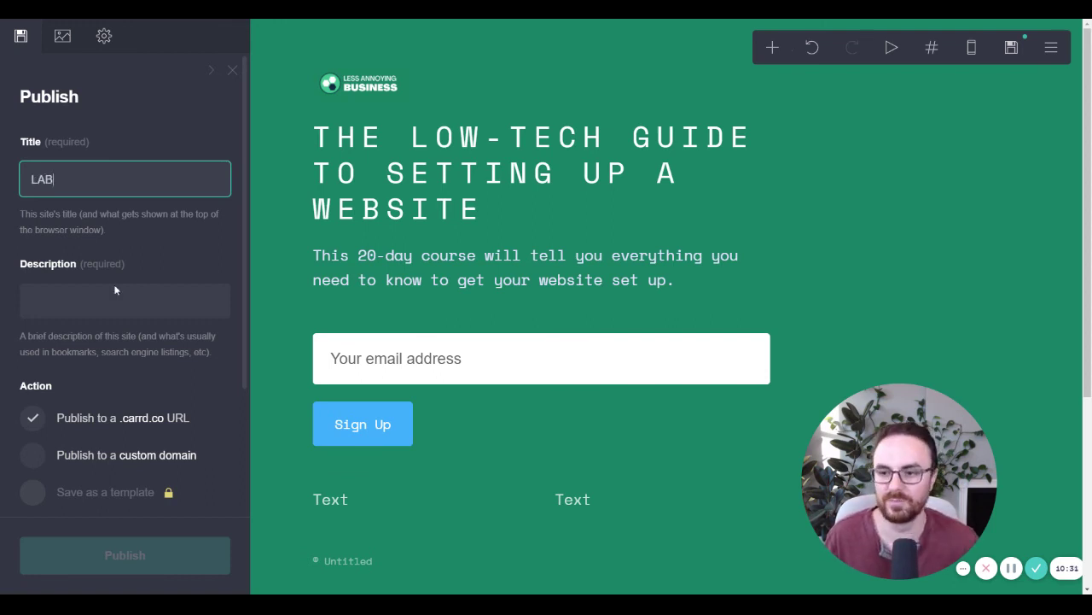
pyautogui.click(116, 290)
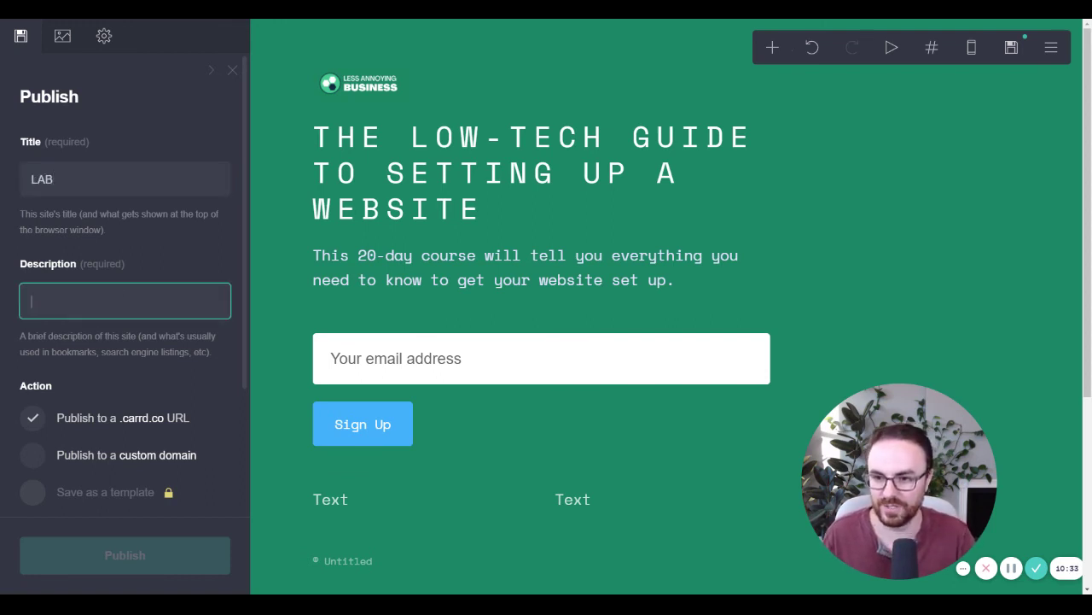
pyautogui.write('Learn about t')
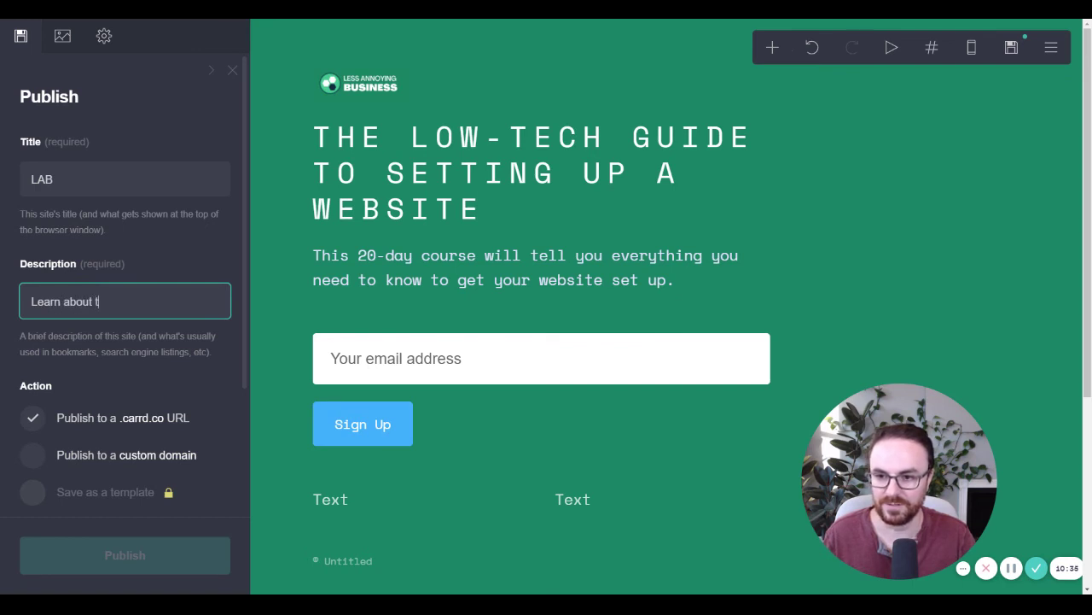
pyautogui.write('he technology your ')
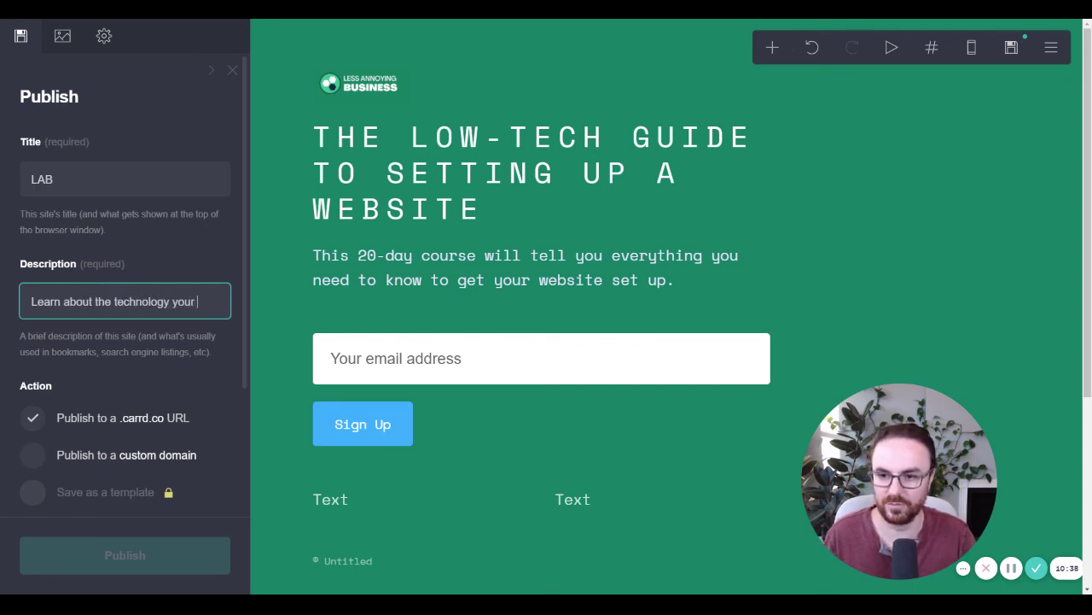
pyautogui.write('business needs to run')
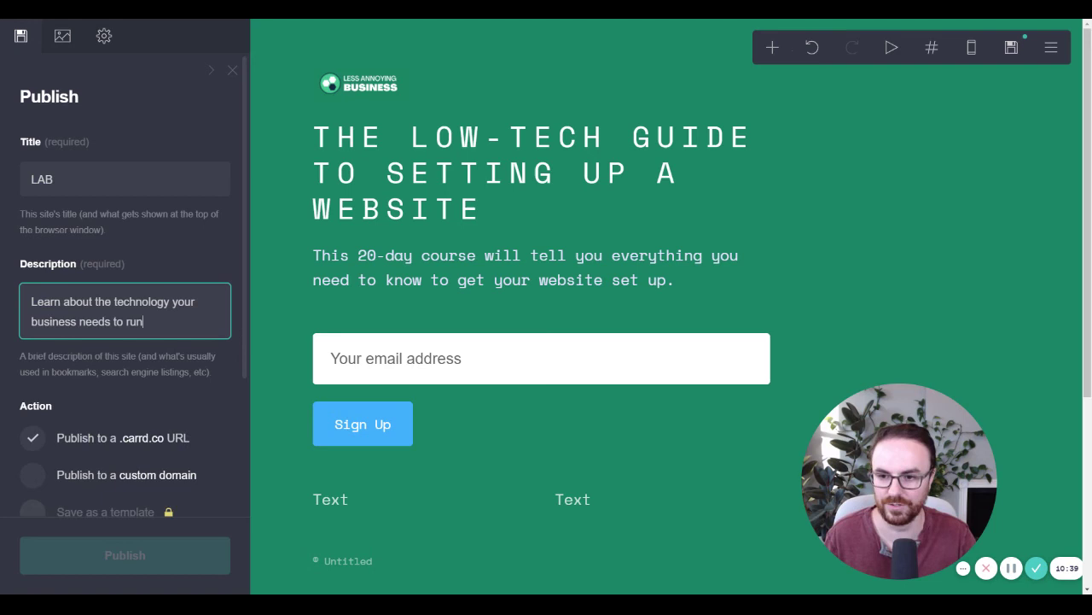
pyautogui.write(' smoothly')
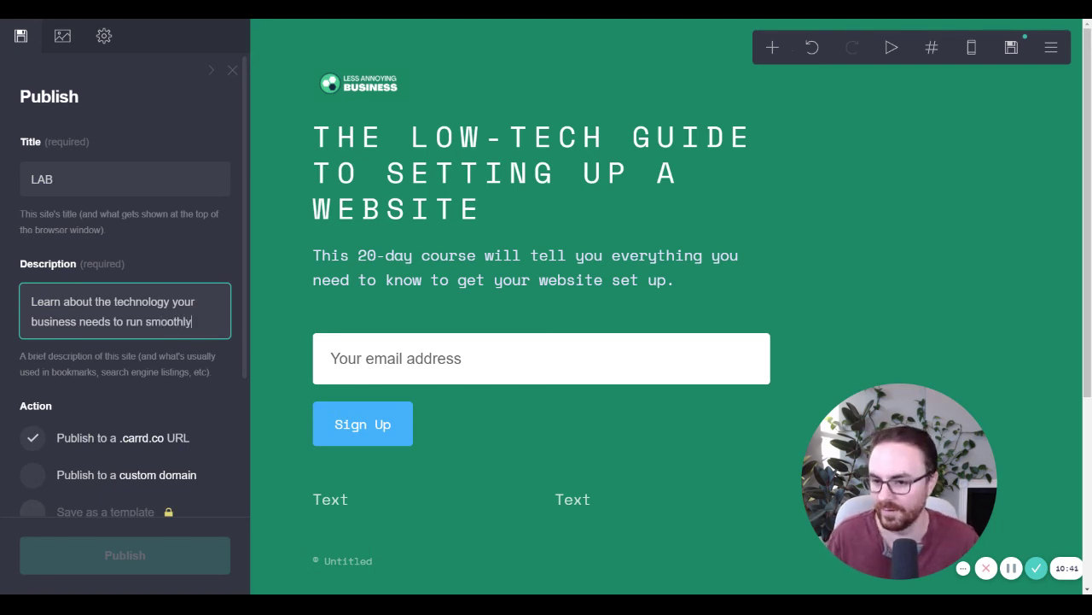
# - Try publishing to a custom domain with lessannoyingbusiness.com as the address, and clear the entry
pyautogui.scroll(-2, 178, 319)
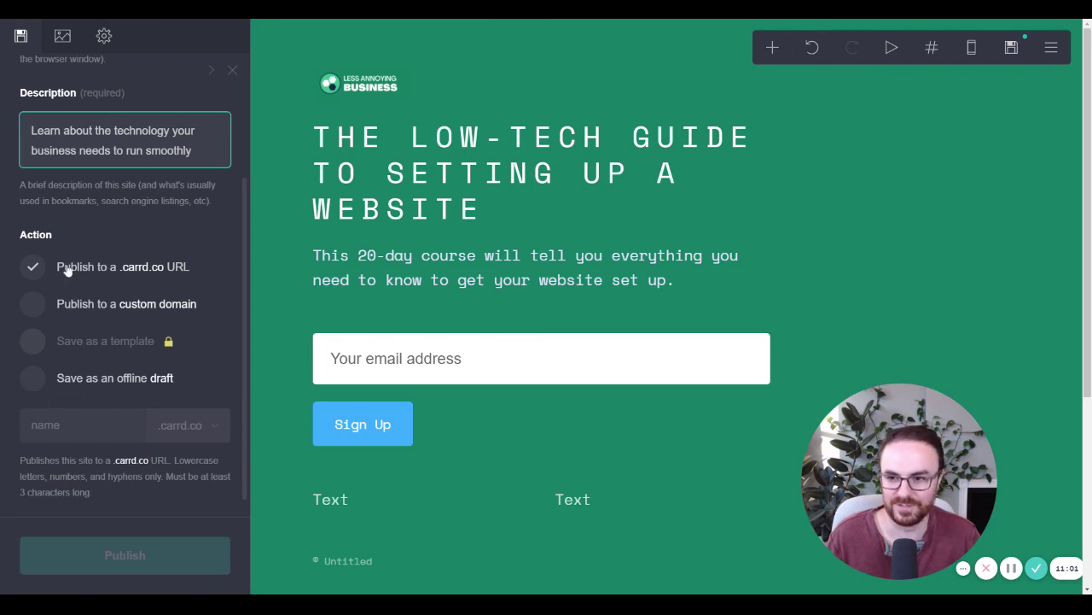
pyautogui.click(37, 308)
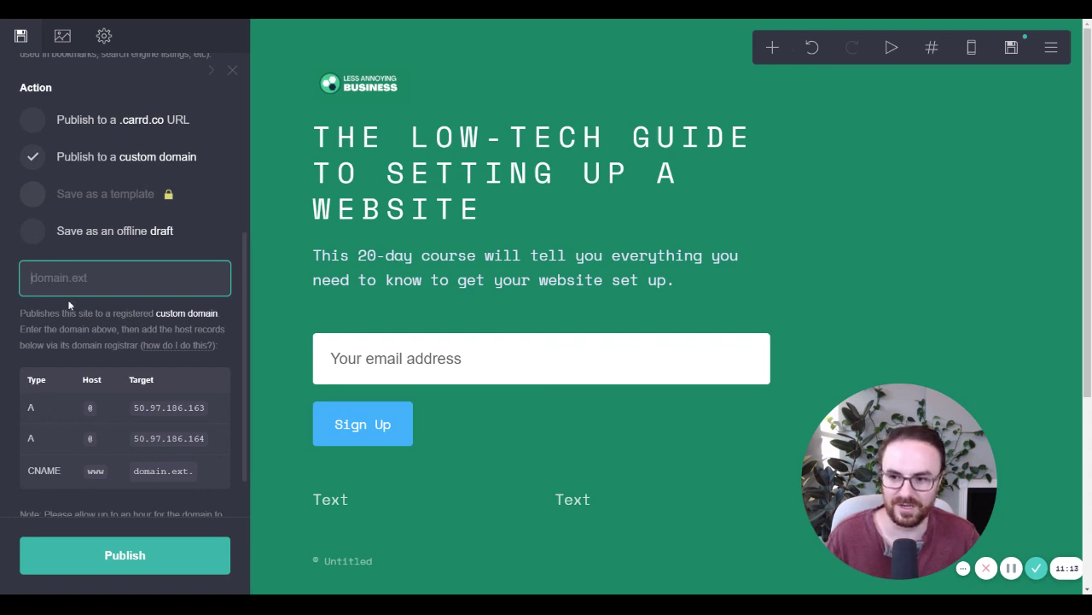
pyautogui.write('lessanno')
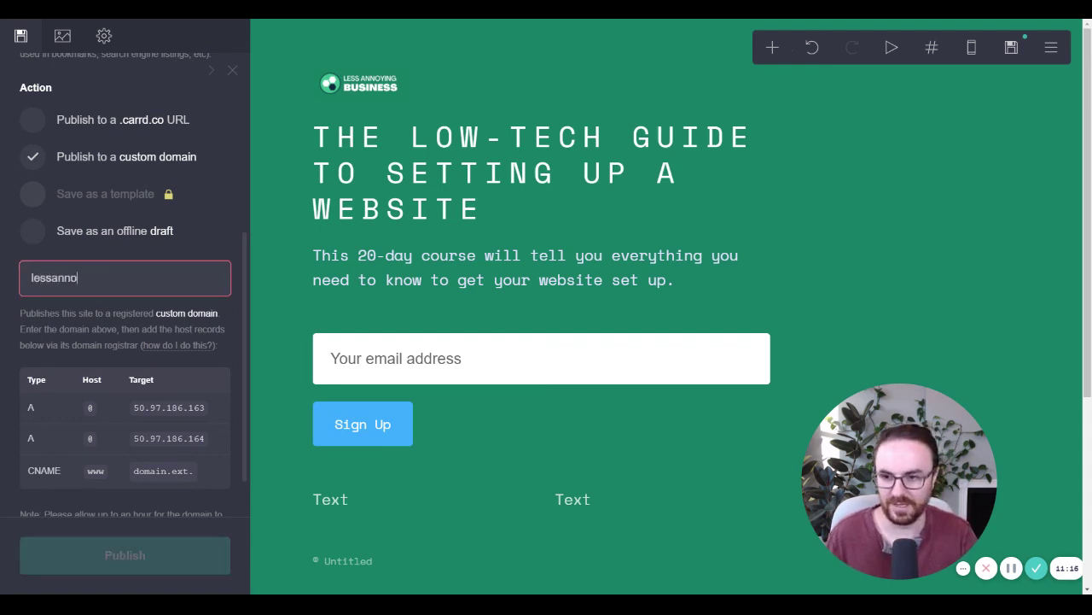
pyautogui.write('yingbusiness.com')
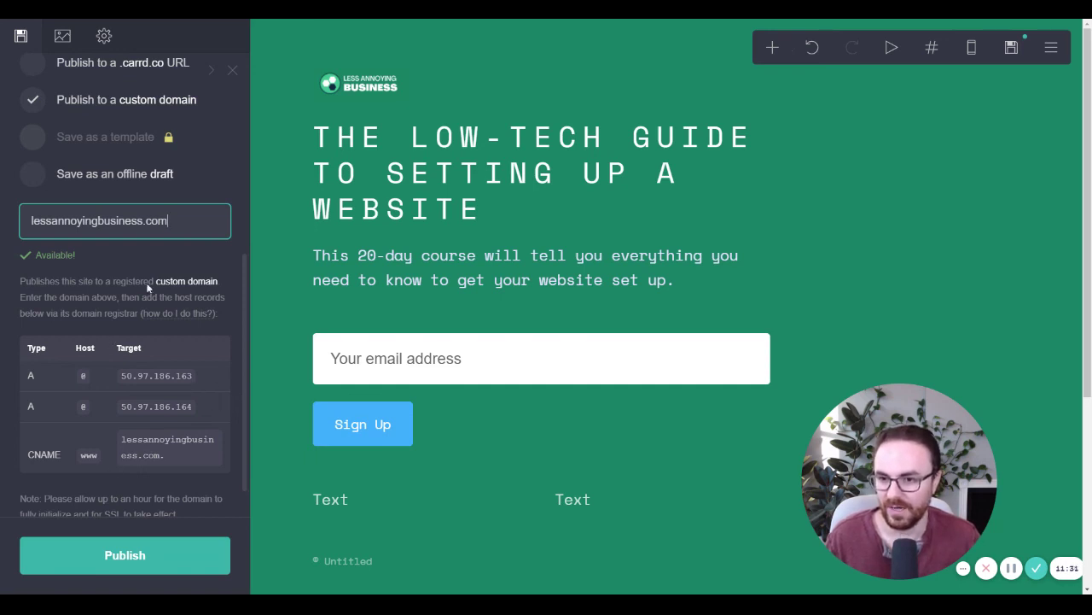
pyautogui.hotkey('ctrl', 'a')
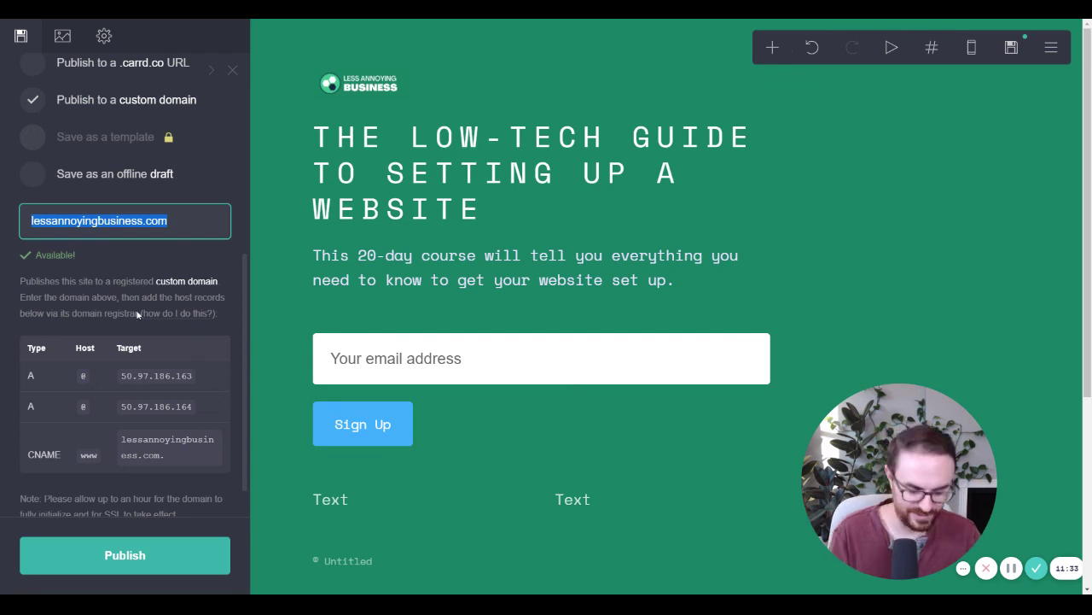
pyautogui.press('BackSpace')
# - Publish the site to a .carrd.co URL with the name lab-test and check the email field on the live page
pyautogui.scroll(2, 43, 230)
pyautogui.click(36, 185)
pyautogui.scroll(2, 39, 188)
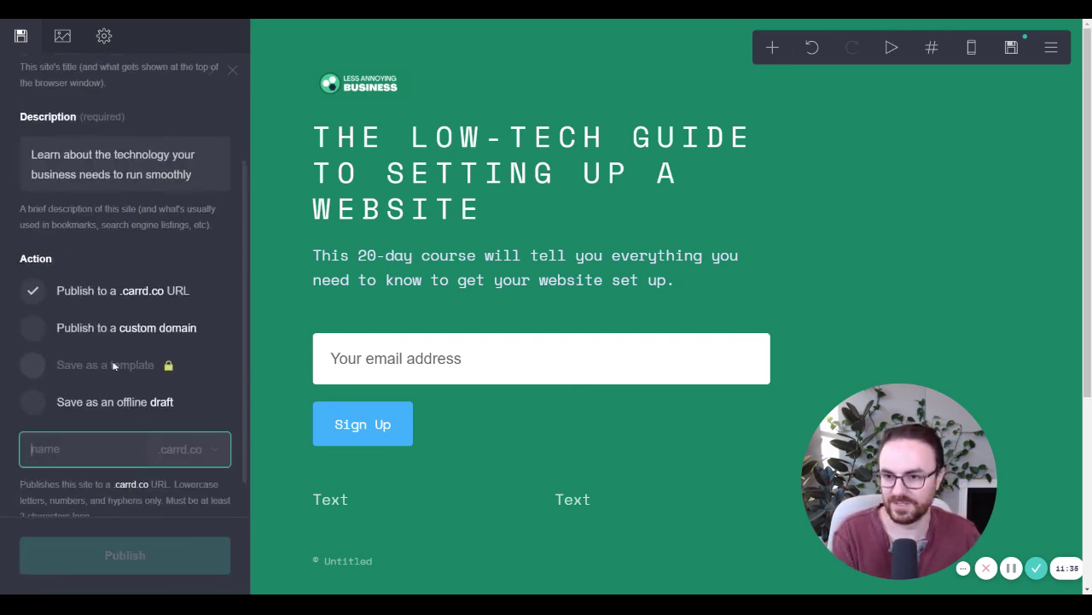
pyautogui.scroll(-1, 84, 426)
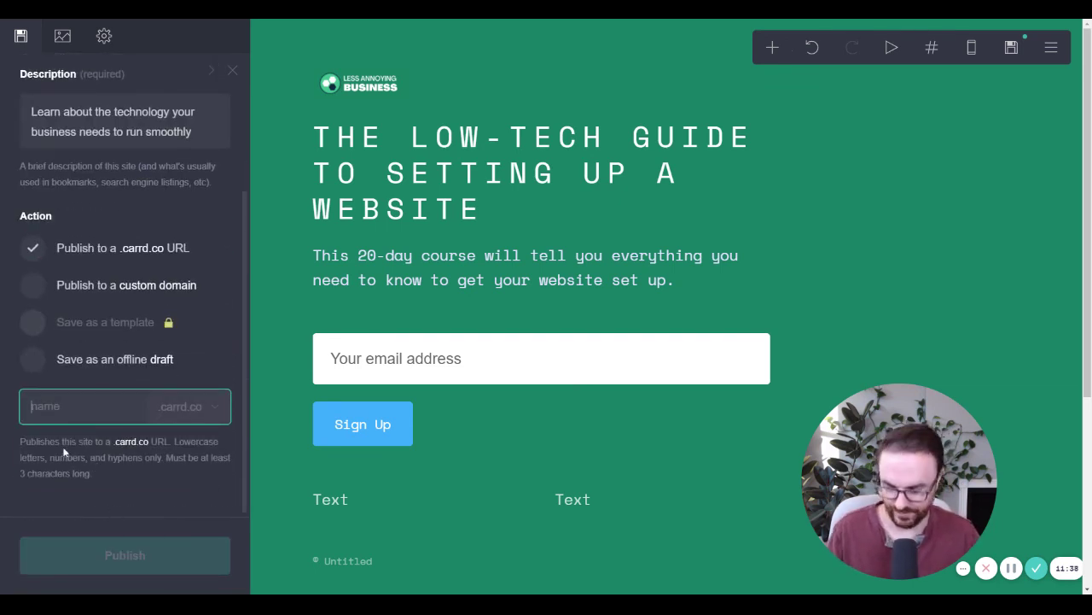
pyautogui.write('lab-test')
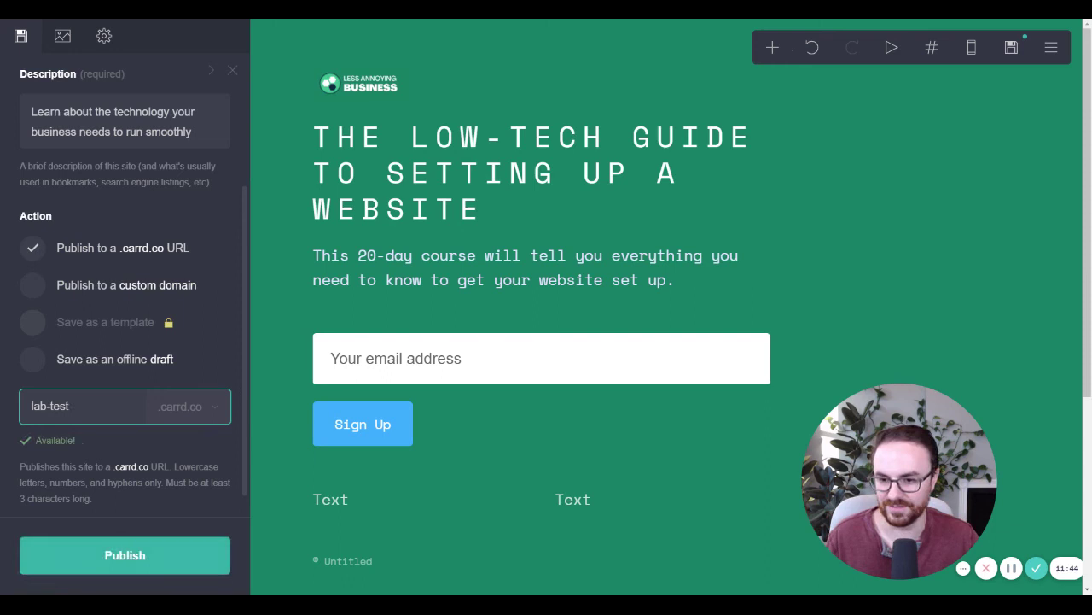
pyautogui.click(131, 565)
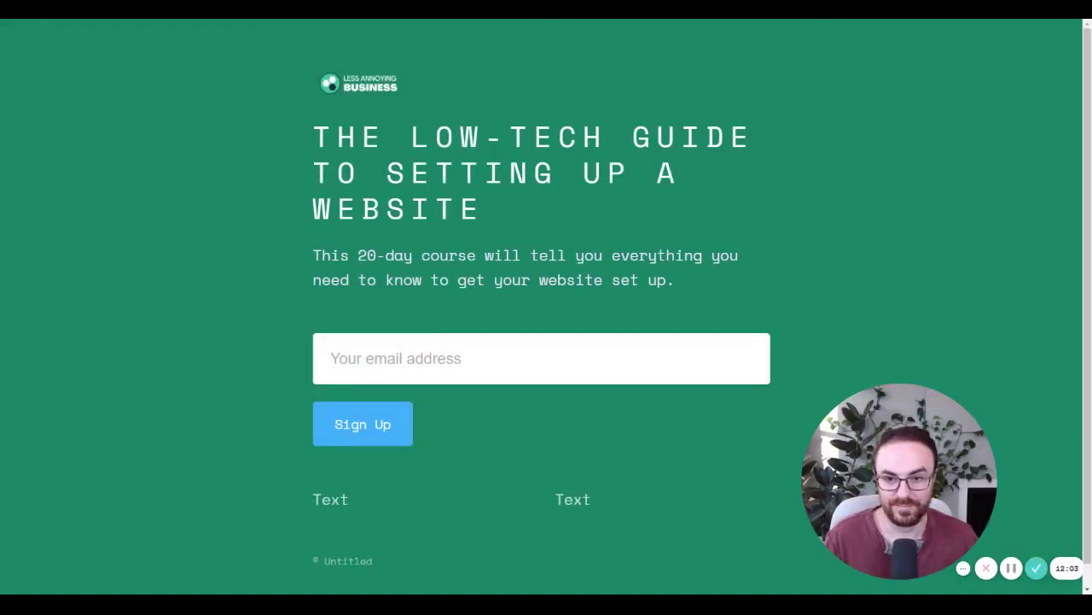
pyautogui.scroll(-1, 569, 228)
pyautogui.press('Tab')
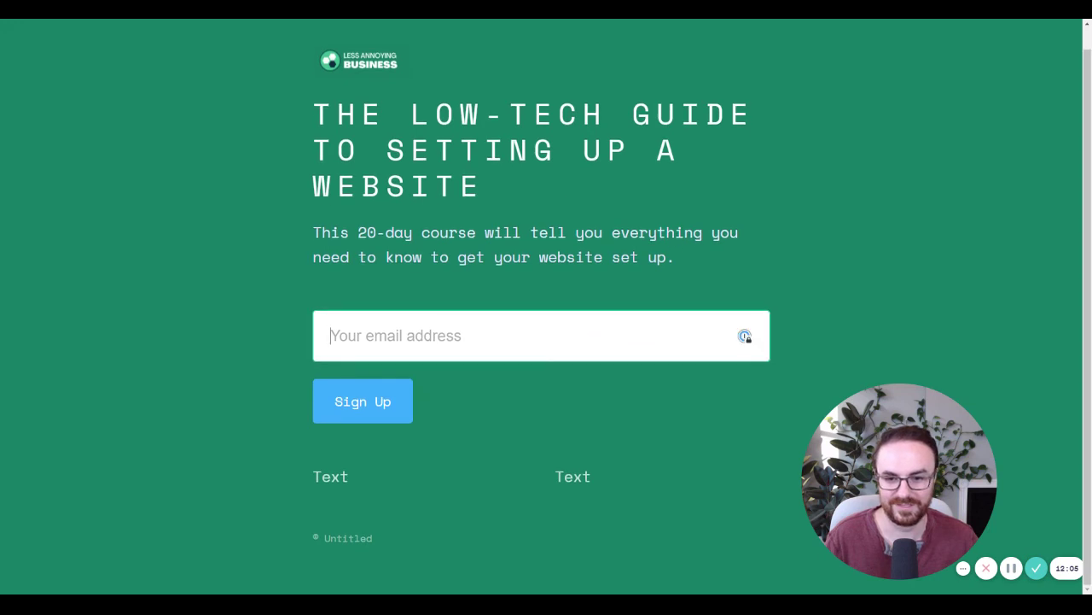